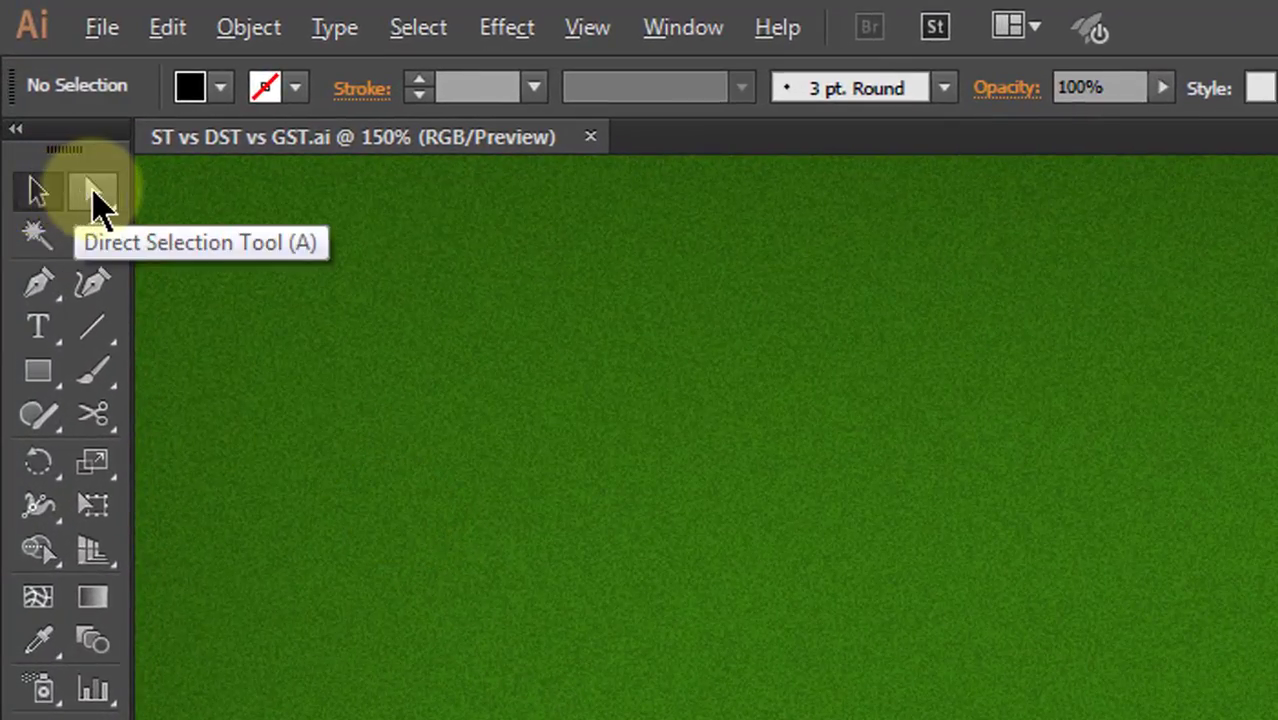
Check the hidden selection variants in the Direct Selection flyout, then switch to the Selection Tool (V).
click(100, 205)
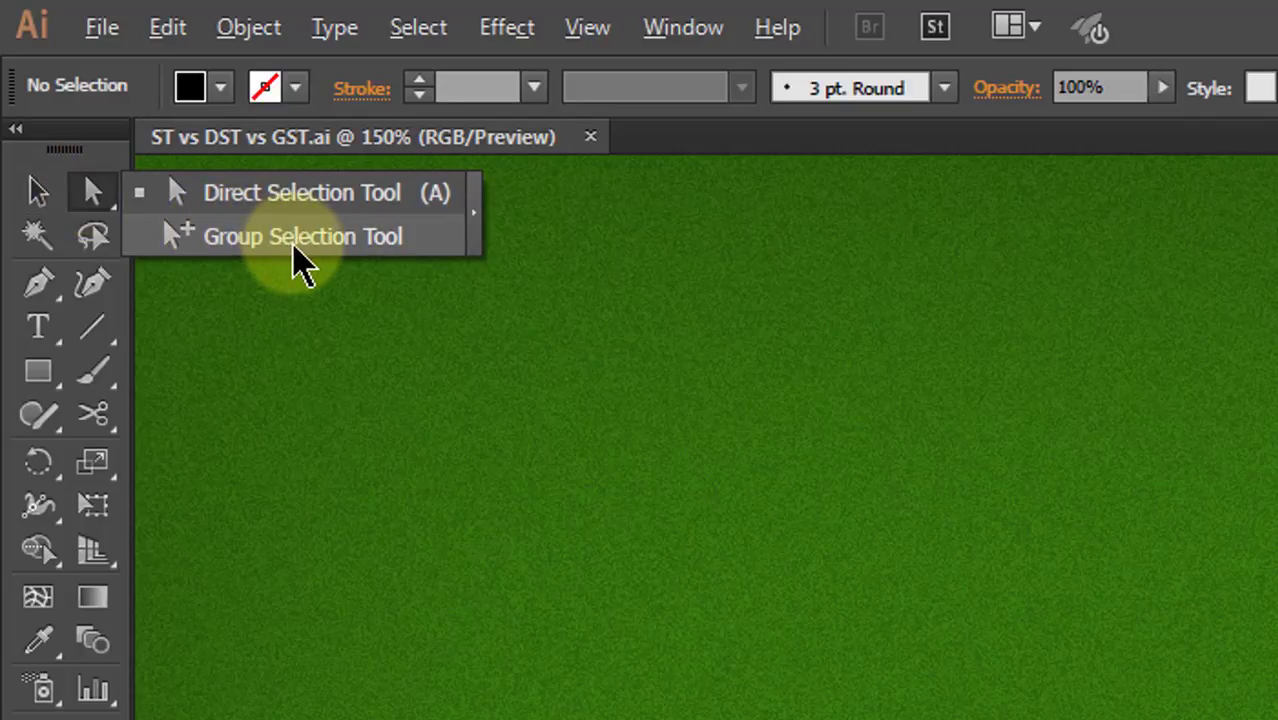
click(655, 466)
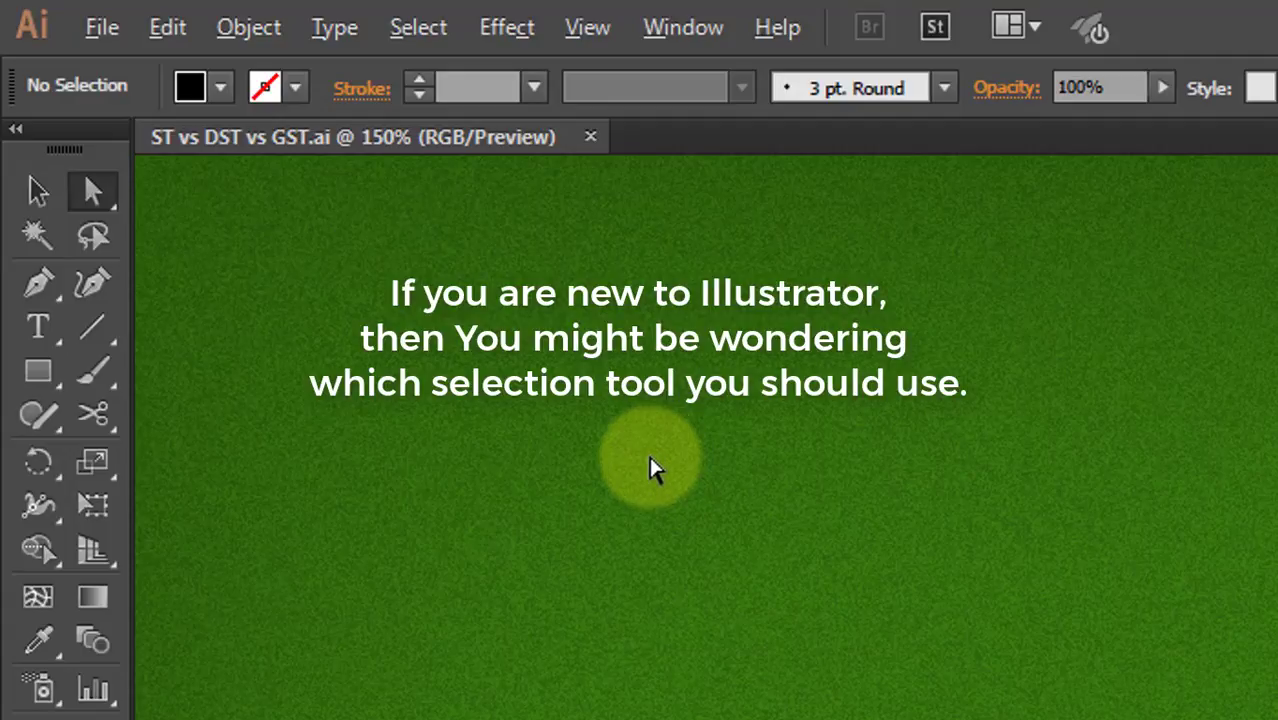
key(v)
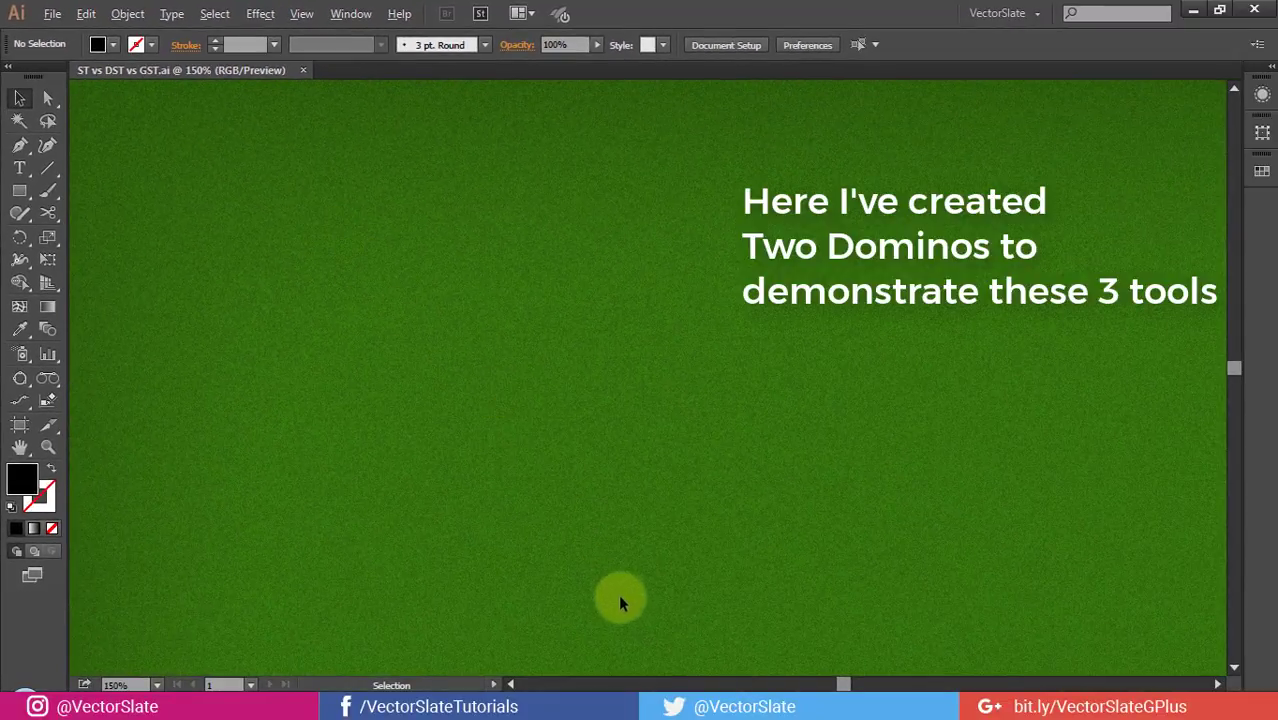
Pan the two dominoes into view, float the Tools panel over the canvas and keep the Selection Tool active.
drag(618, 594, 608, 131)
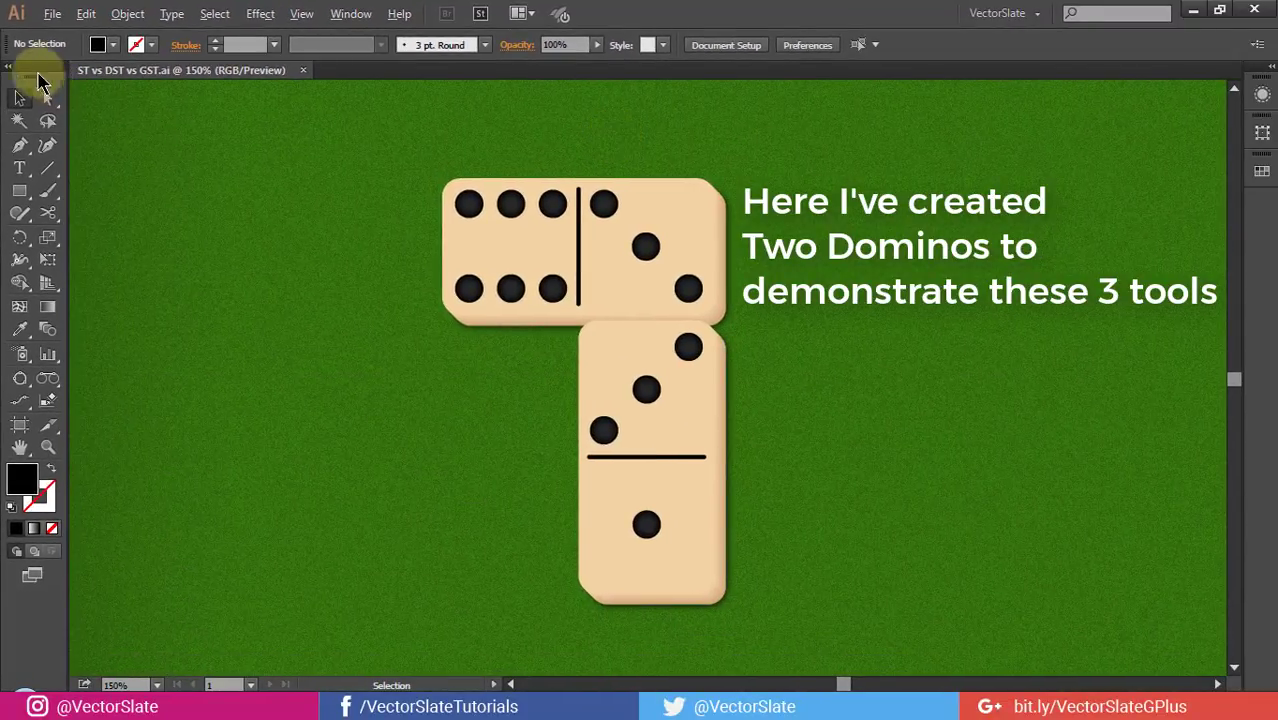
drag(16, 74, 275, 152)
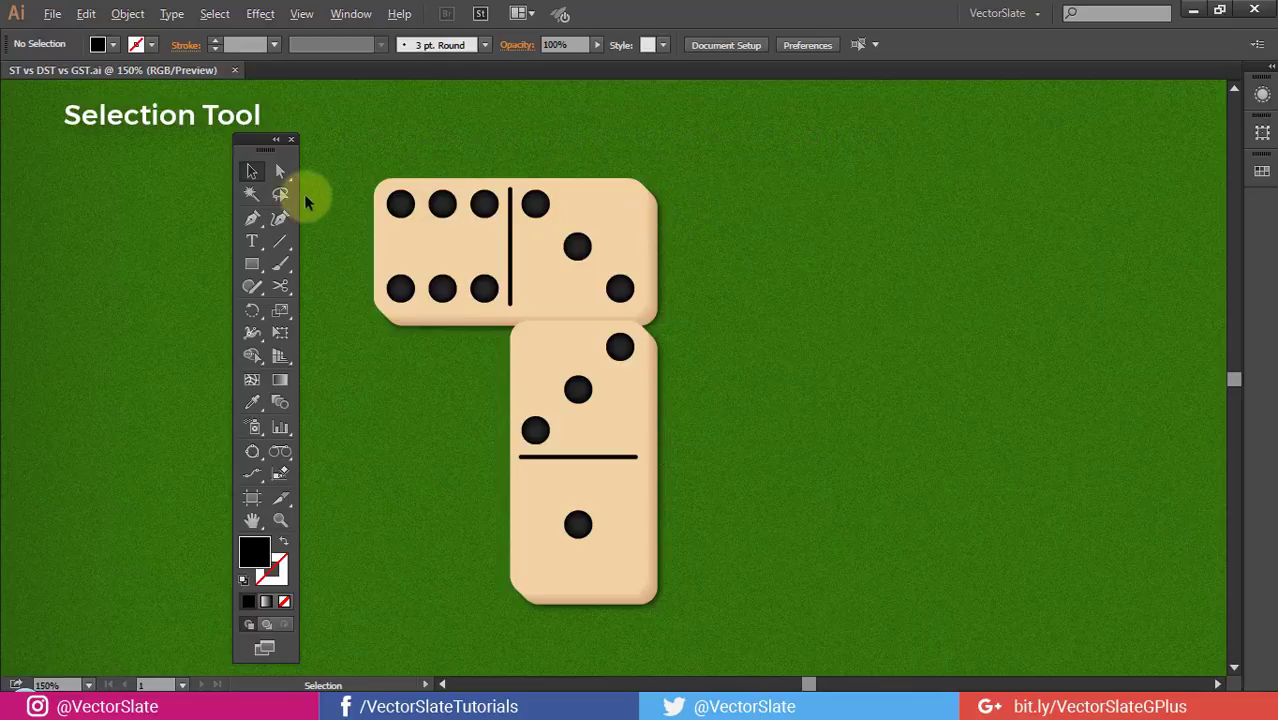
click(251, 172)
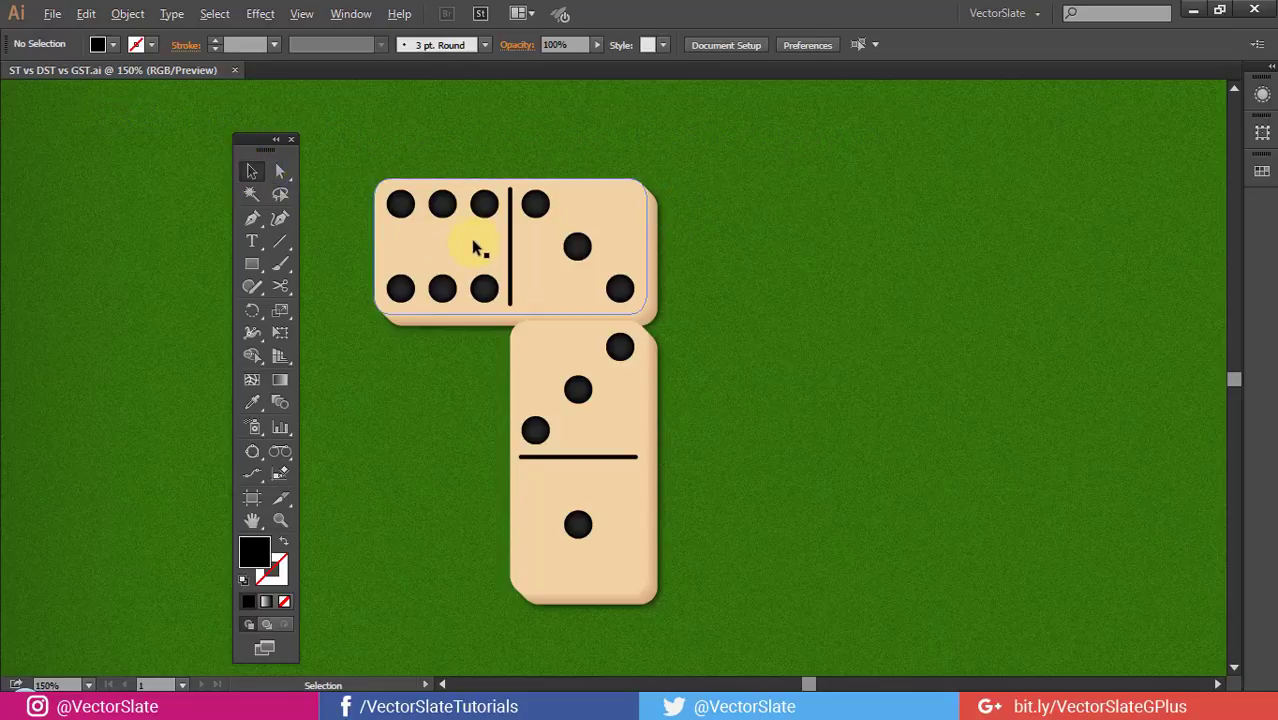
Drag the whole top domino up-right, undo the move, and exit isolation mode.
click(443, 286)
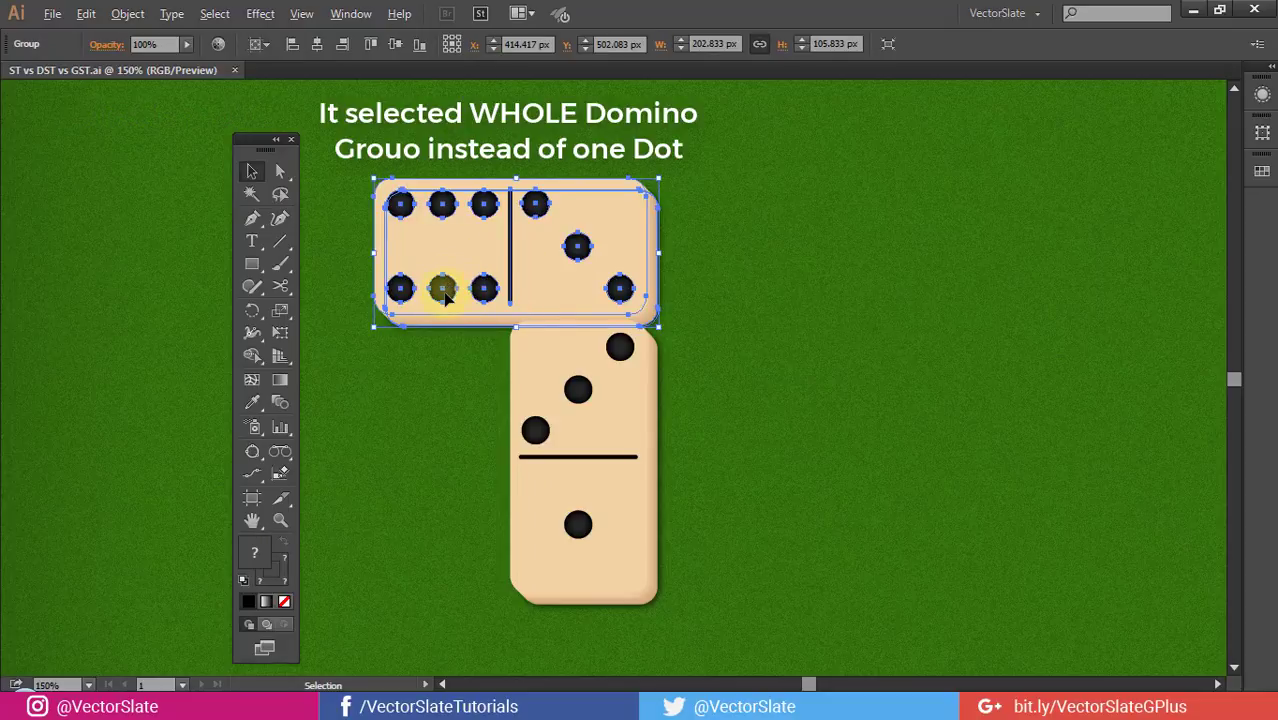
drag(447, 288, 521, 270)
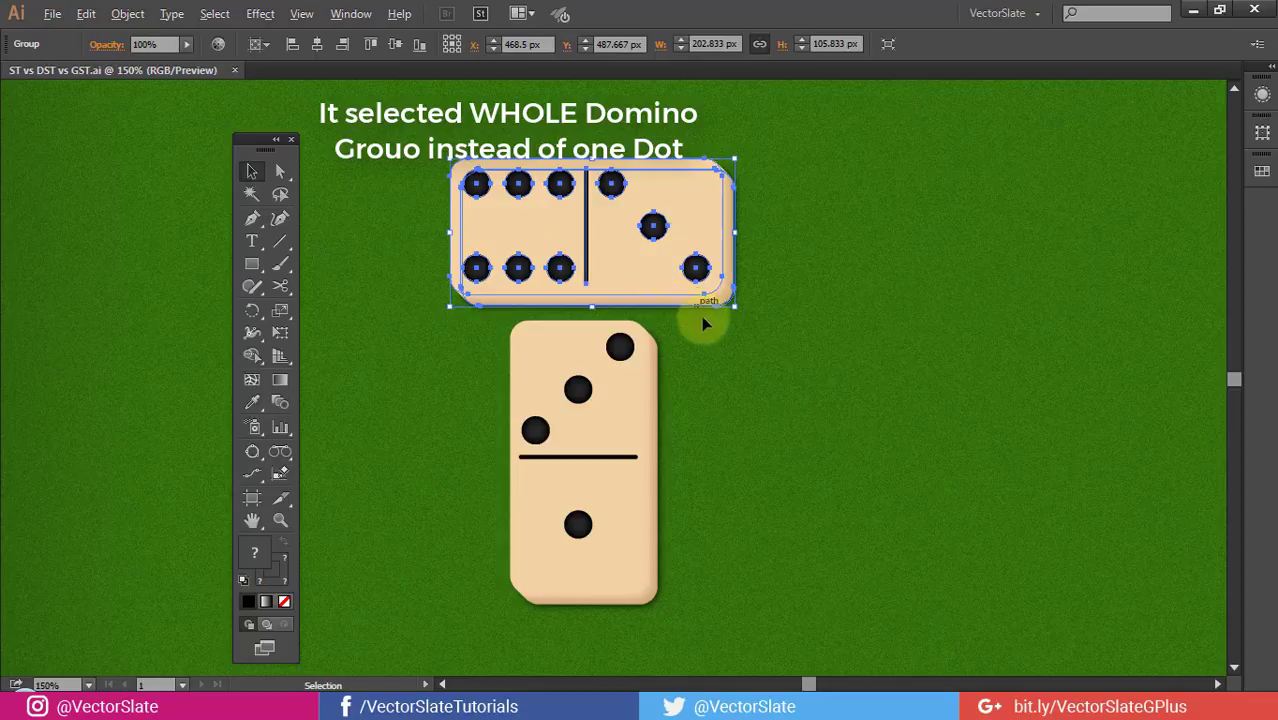
key(ctrl+z)
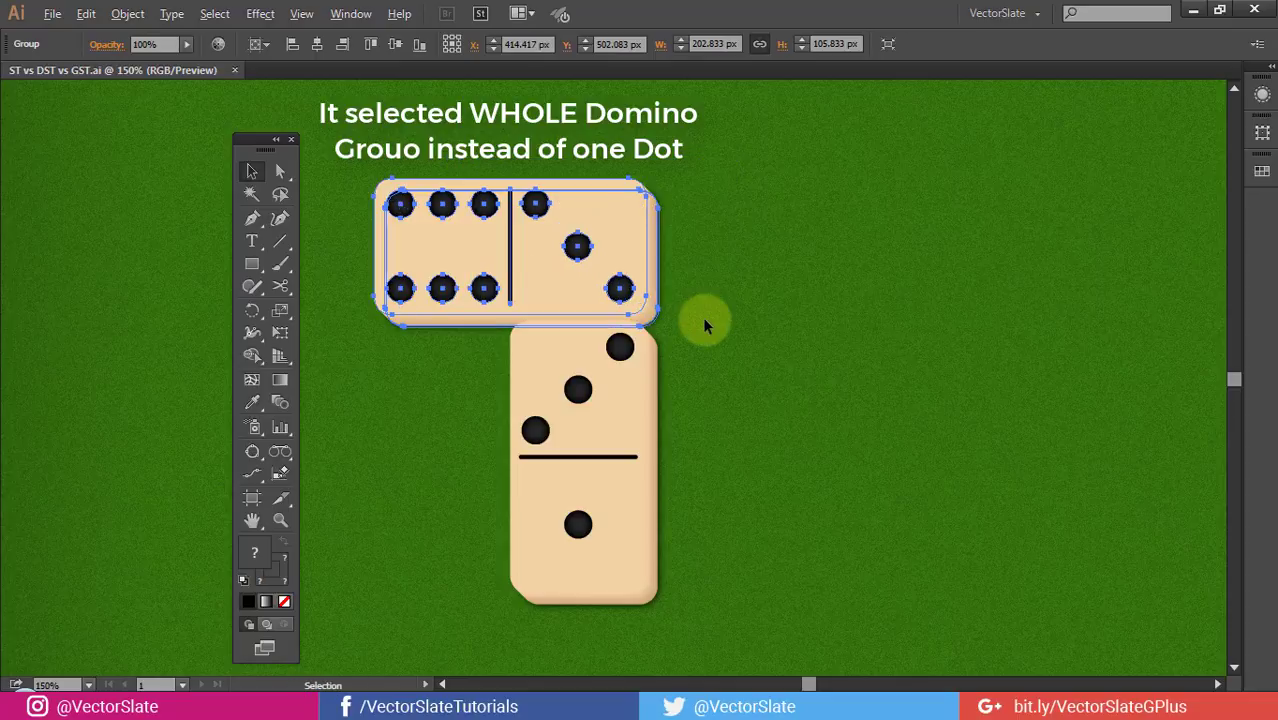
right_click(533, 254)
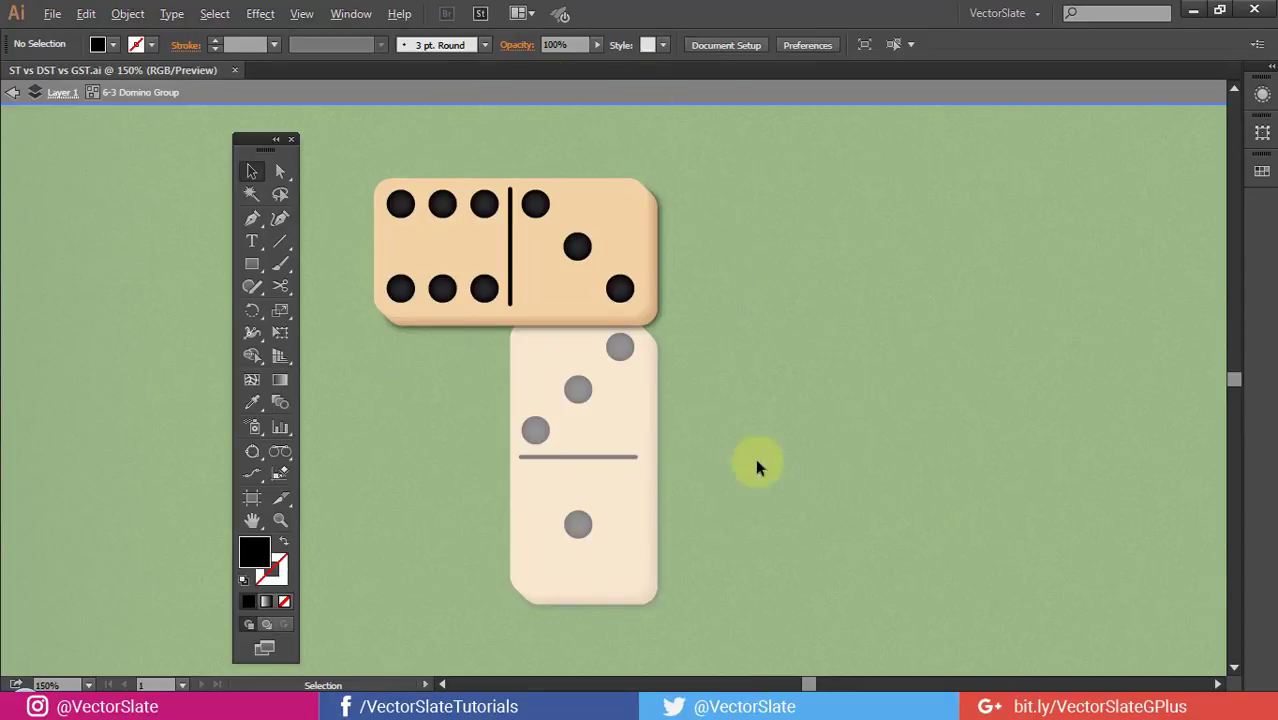
double_click(751, 230)
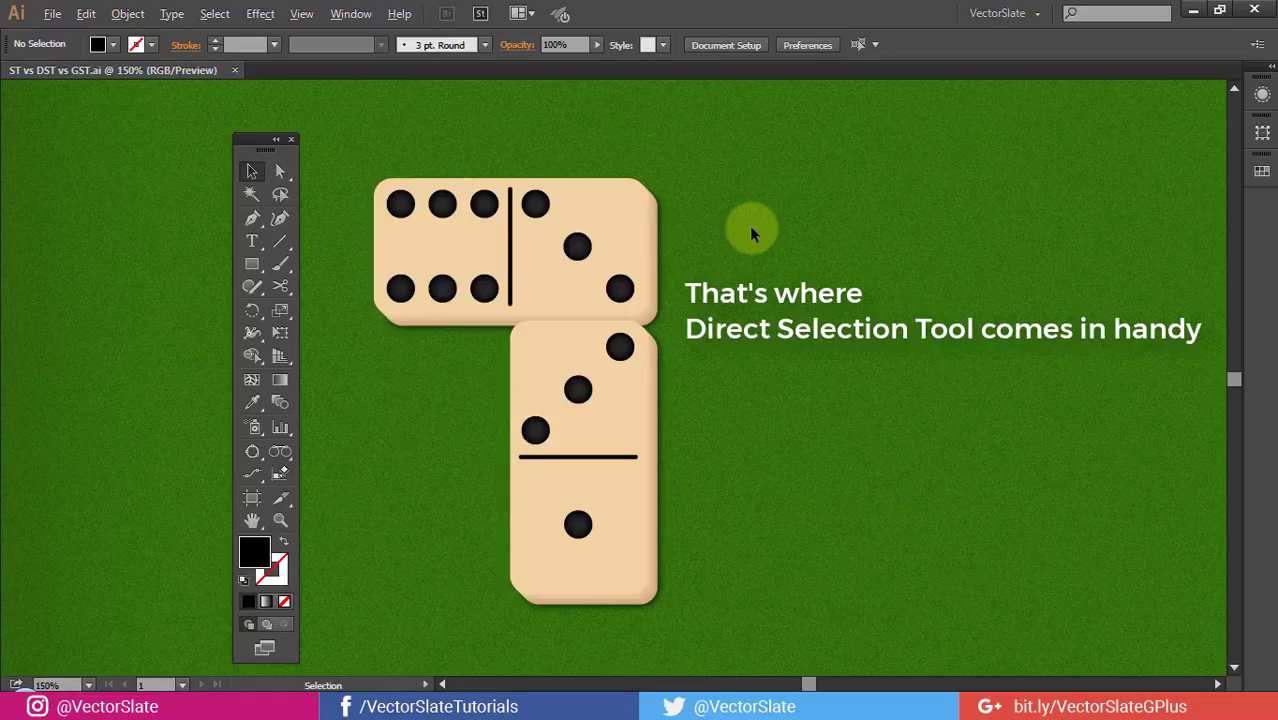
click(281, 171)
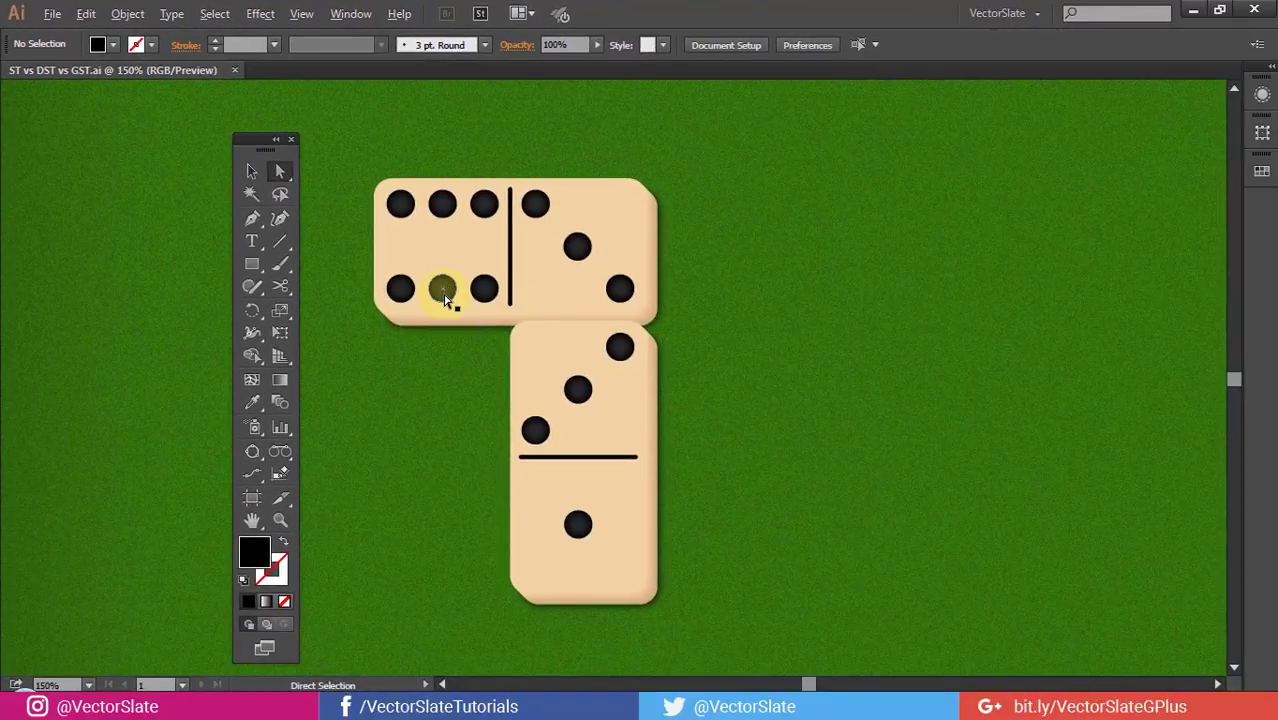
click(445, 296)
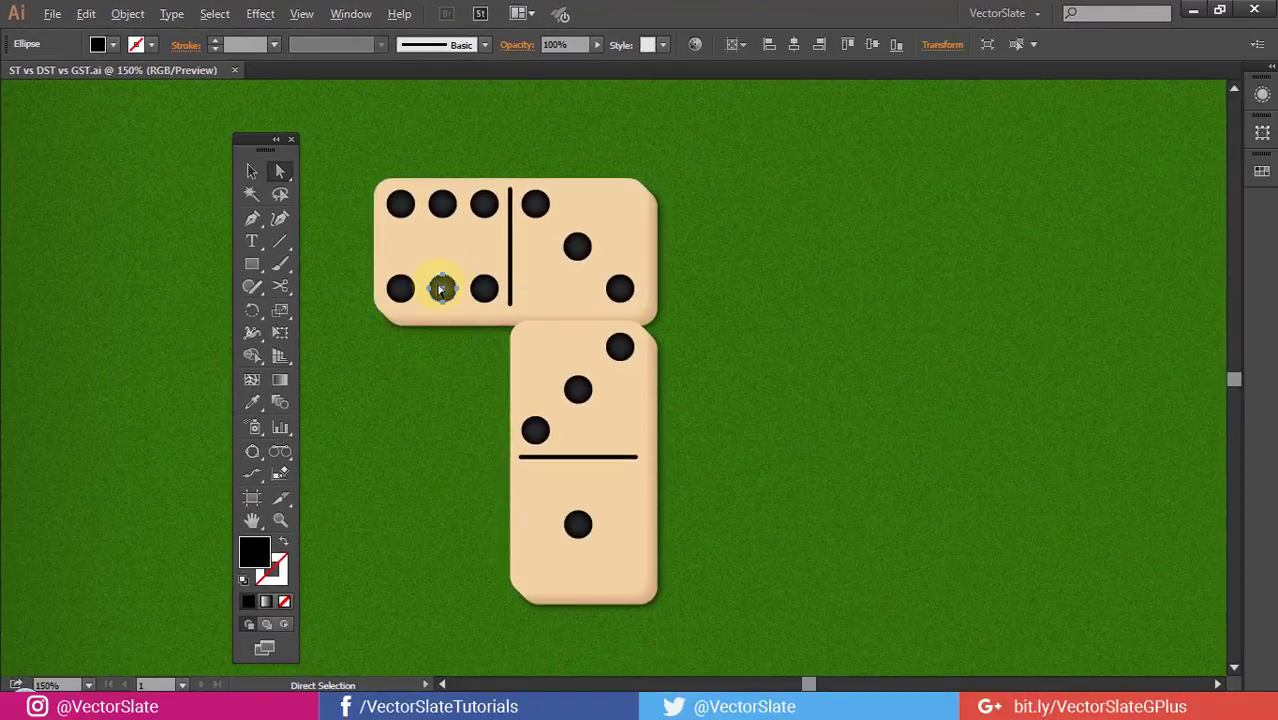
shift+click(445, 208)
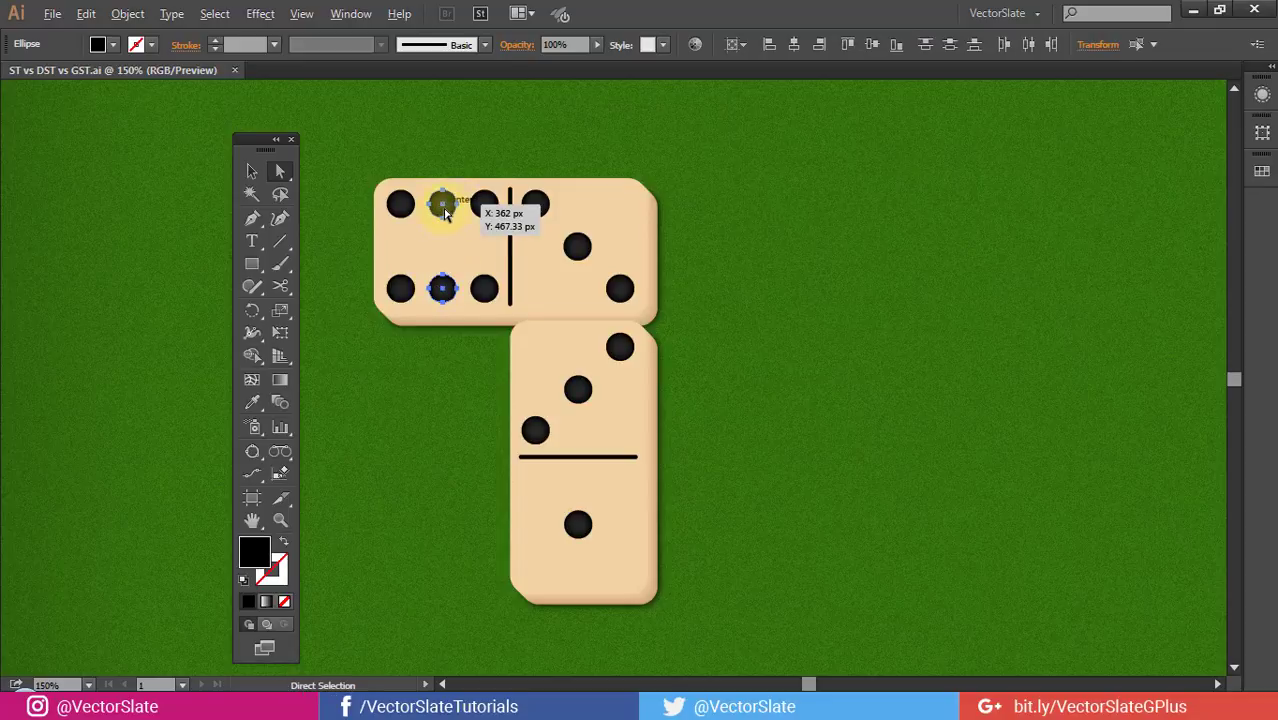
drag(457, 210, 620, 205)
key(ctrl+shift+a)
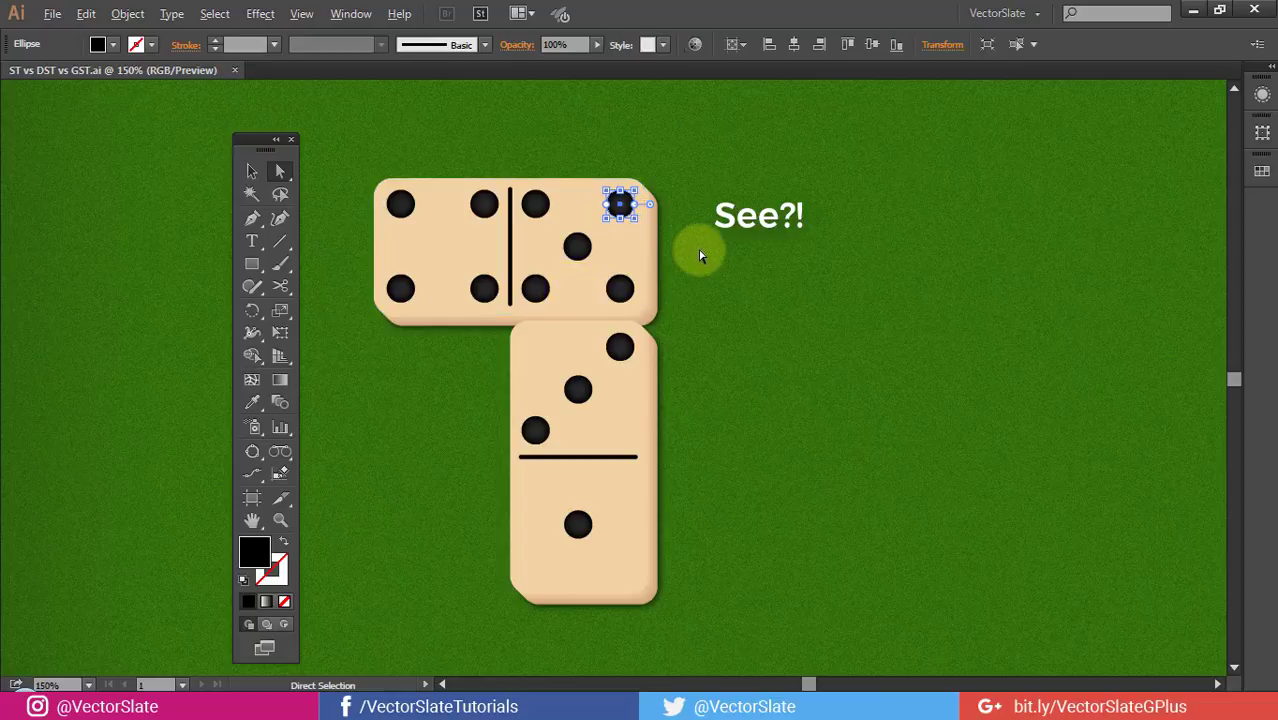
key(ctrl+z)
key(ctrl+z)
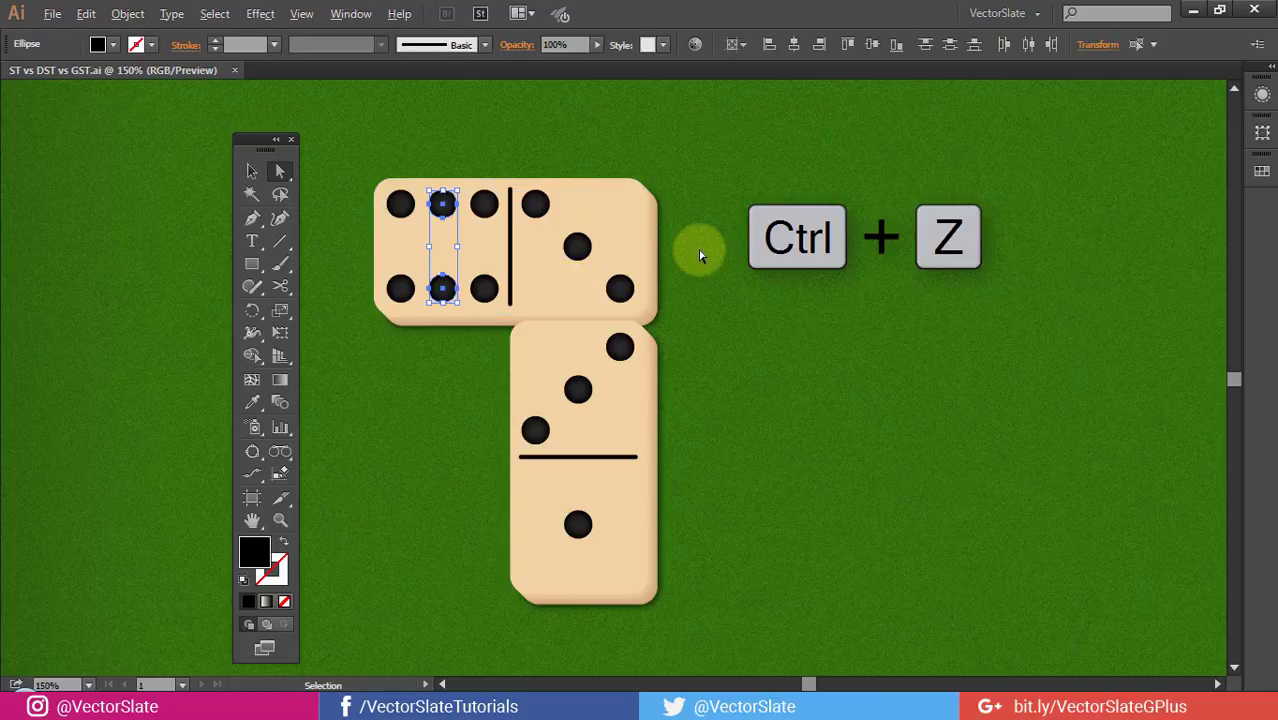
click(531, 148)
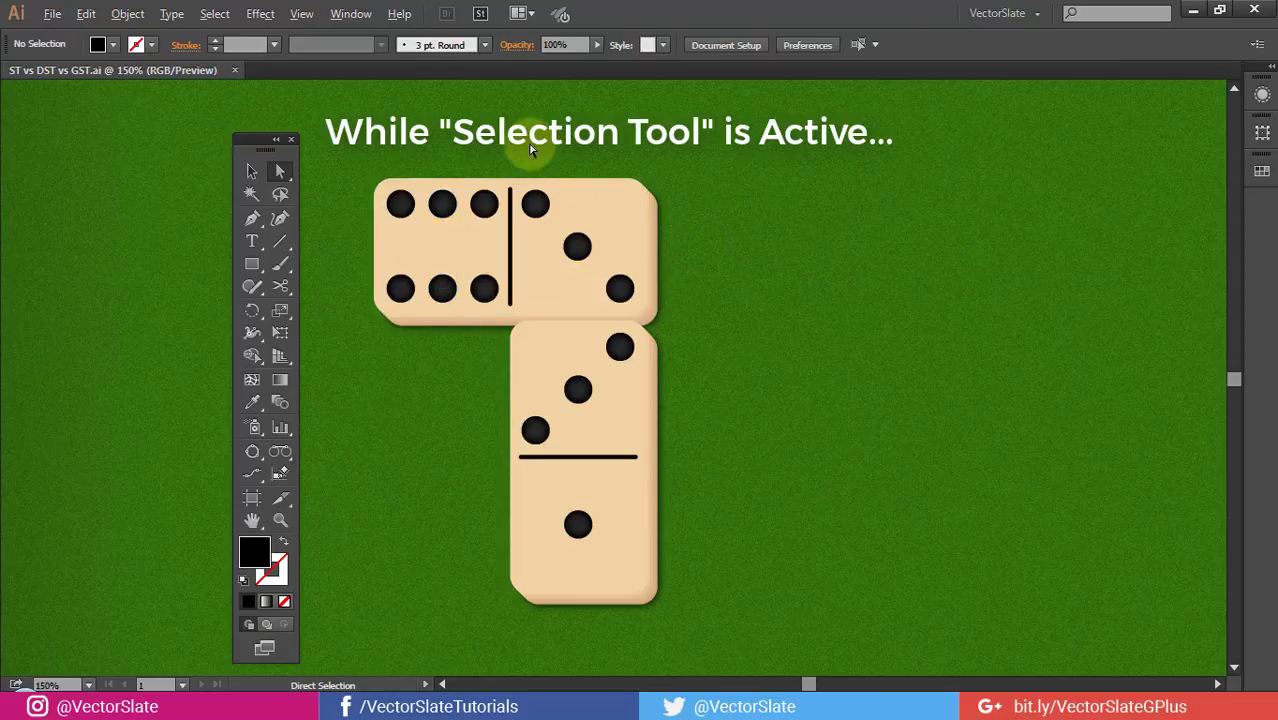
click(261, 183)
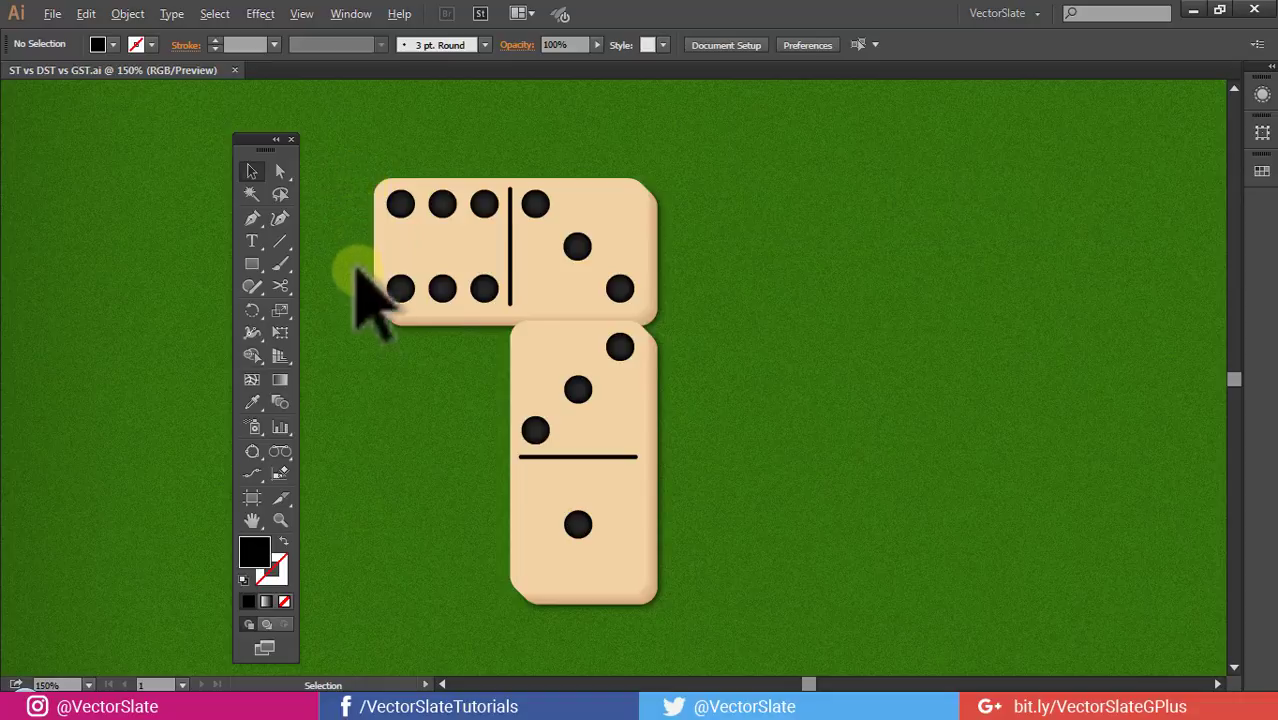
key(ctrl)
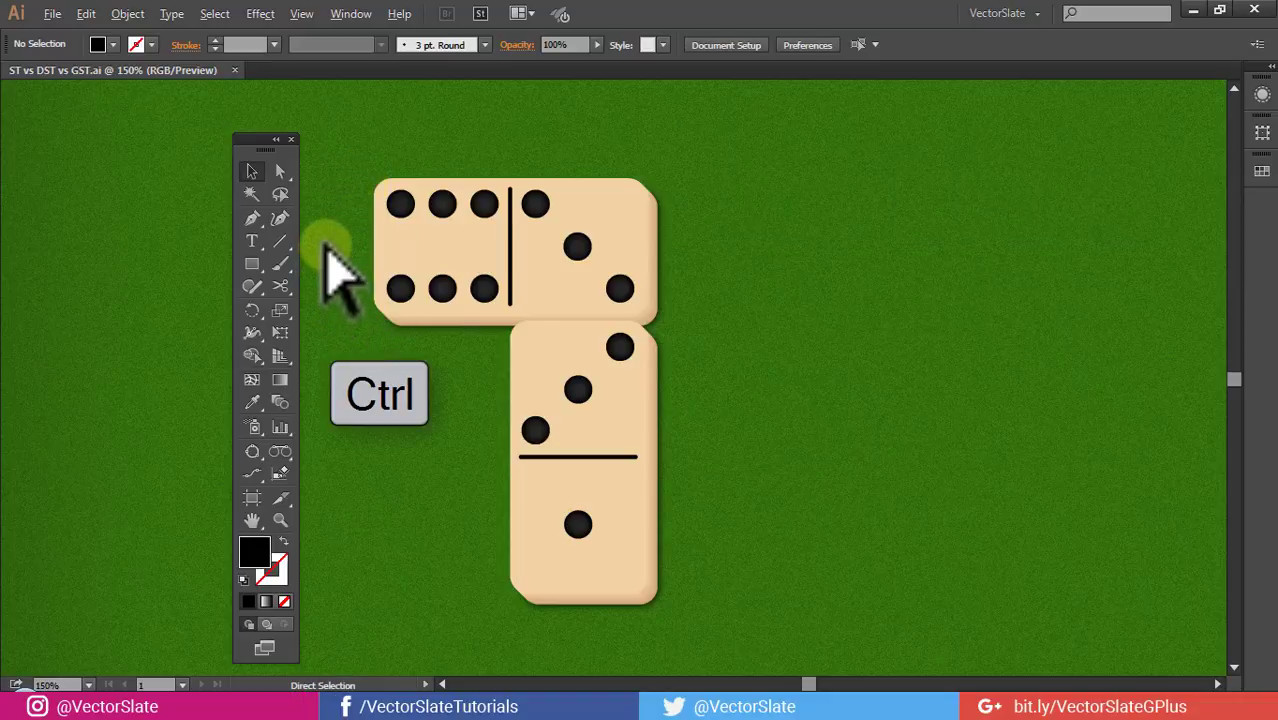
key(ctrl)
key(ctrl)
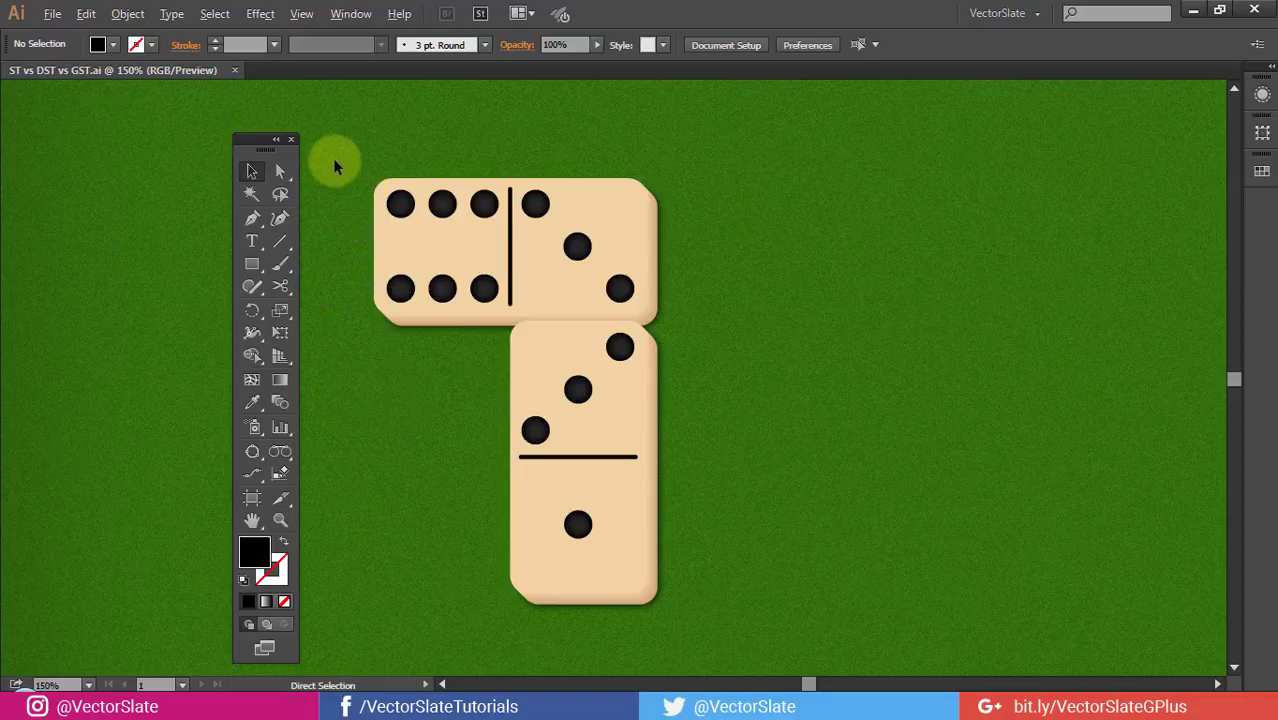
key(ctrl)
drag(442, 203, 622, 205)
key(alt)
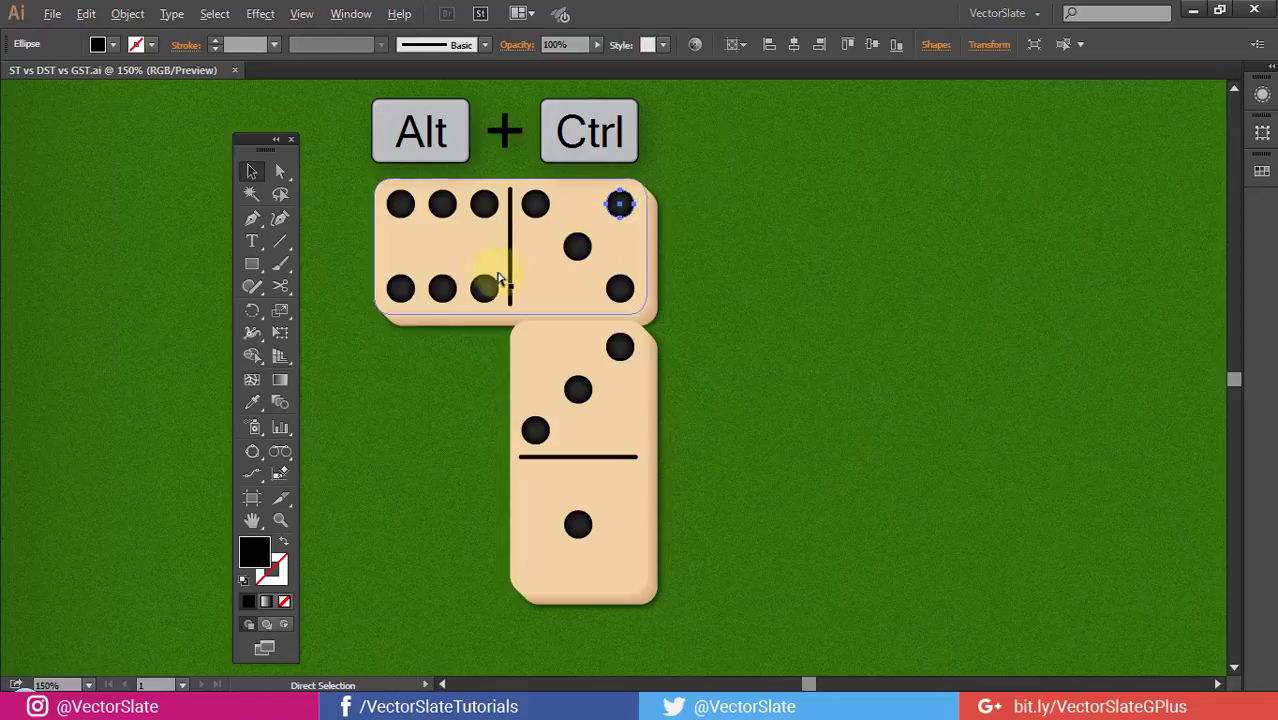
drag(442, 288, 536, 288)
click(695, 237)
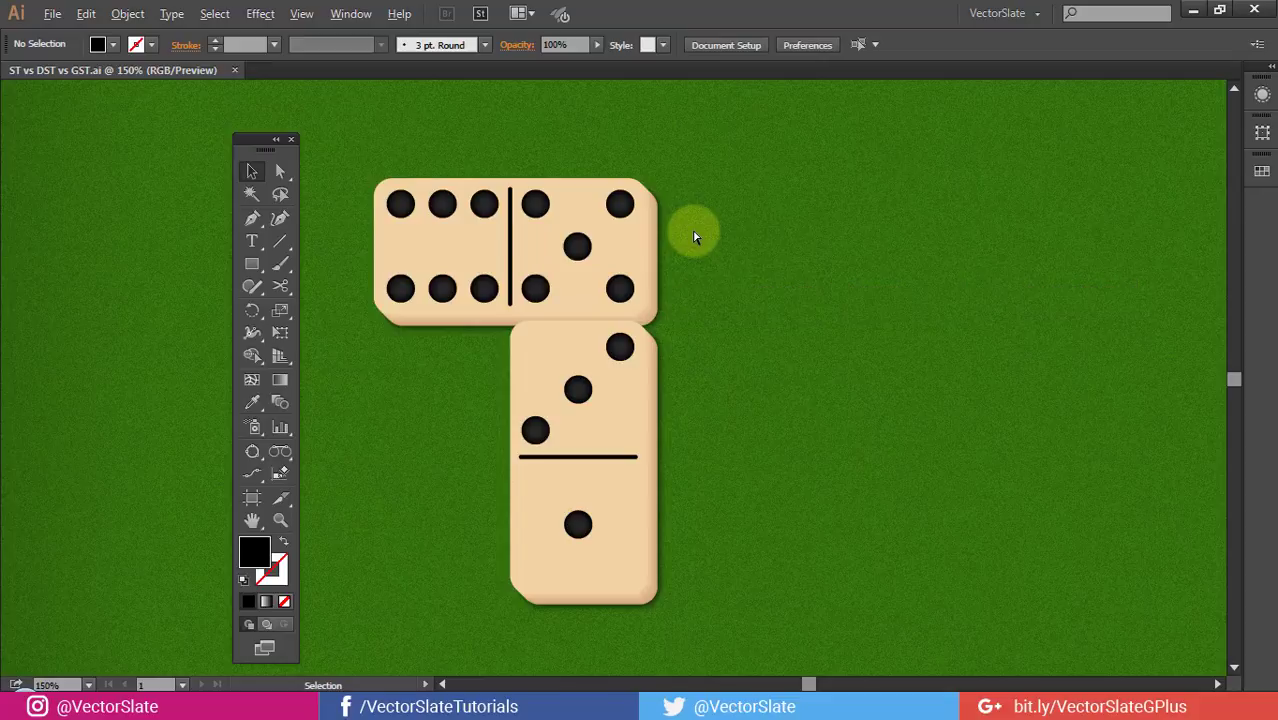
key(ctrl+z)
key(ctrl+z)
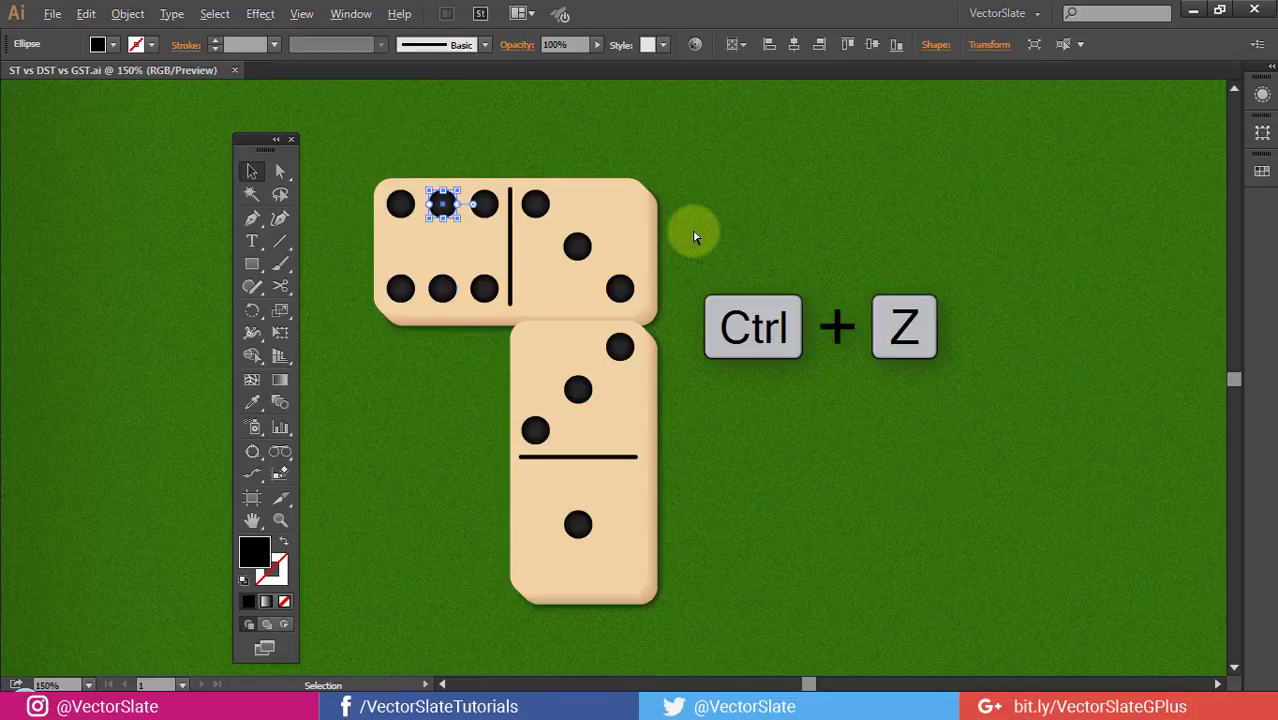
click(694, 228)
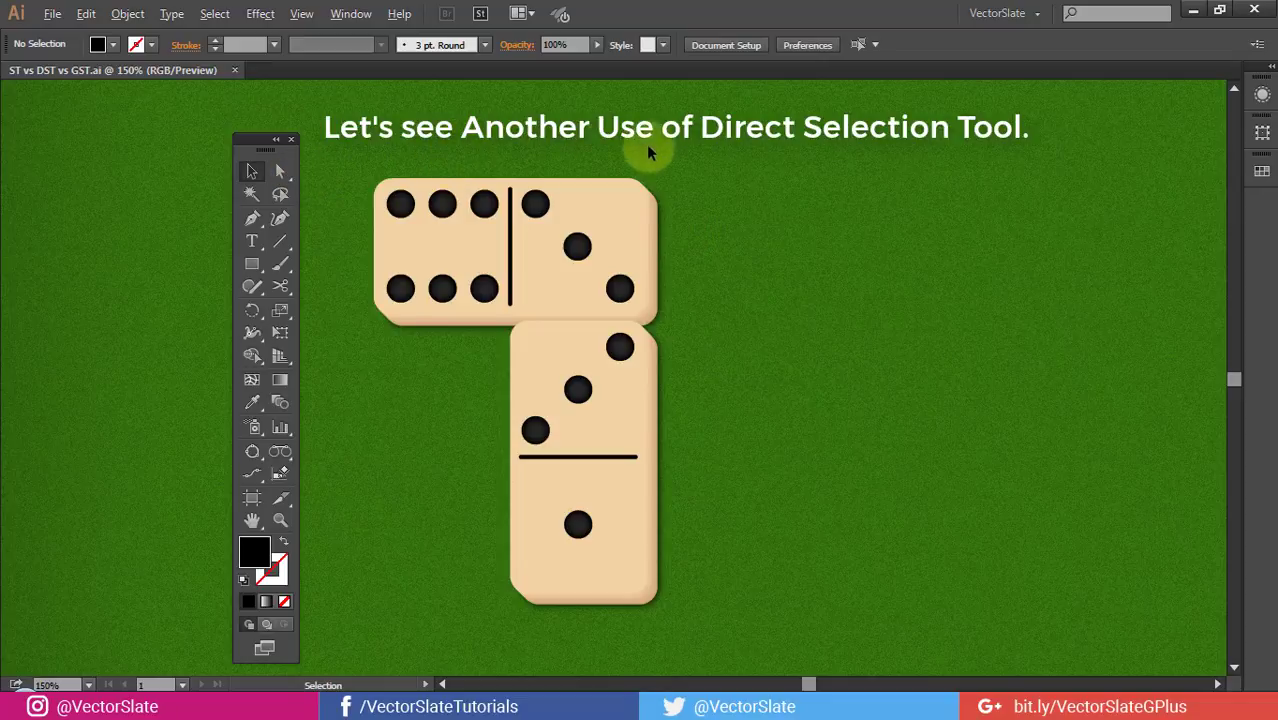
Make the Text layer visible in the Layers panel (F7) and pan the outlined B into view.
key(F7)
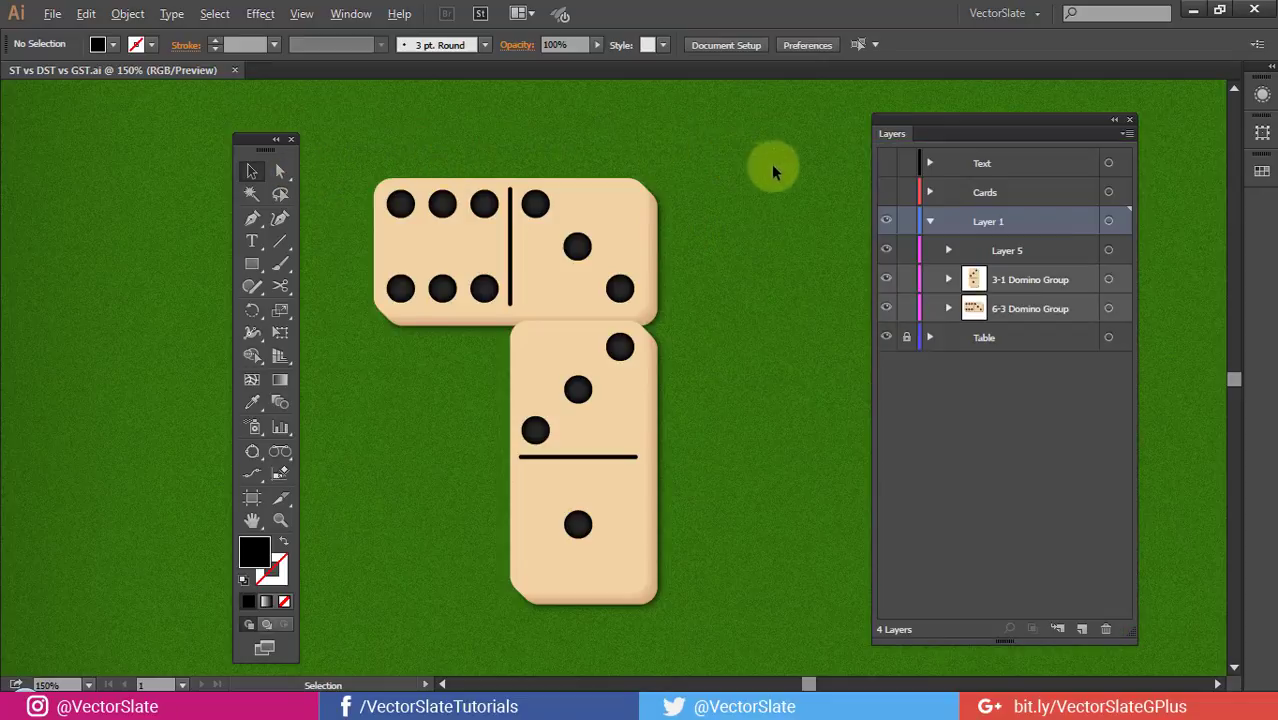
click(886, 163)
drag(749, 198, 313, 190)
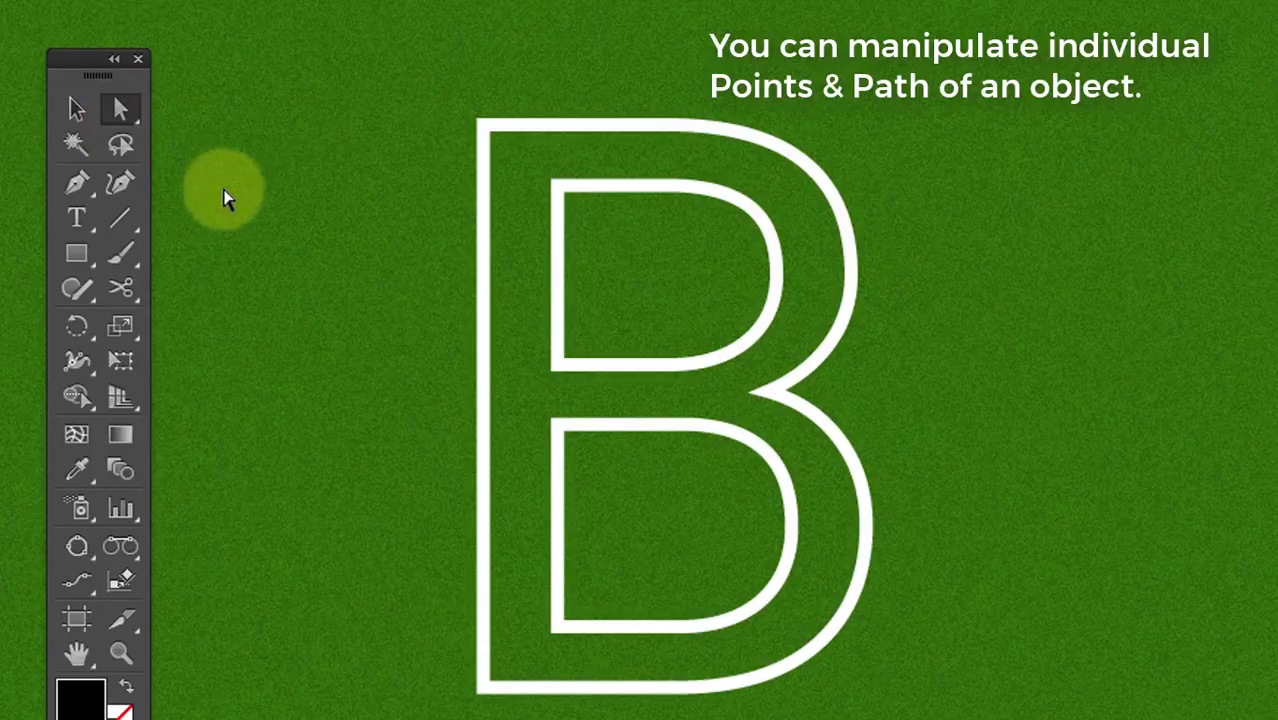
Undo the stretched top-left corner of the B, then select the whole letter with the Selection Tool.
drag(427, 86, 524, 167)
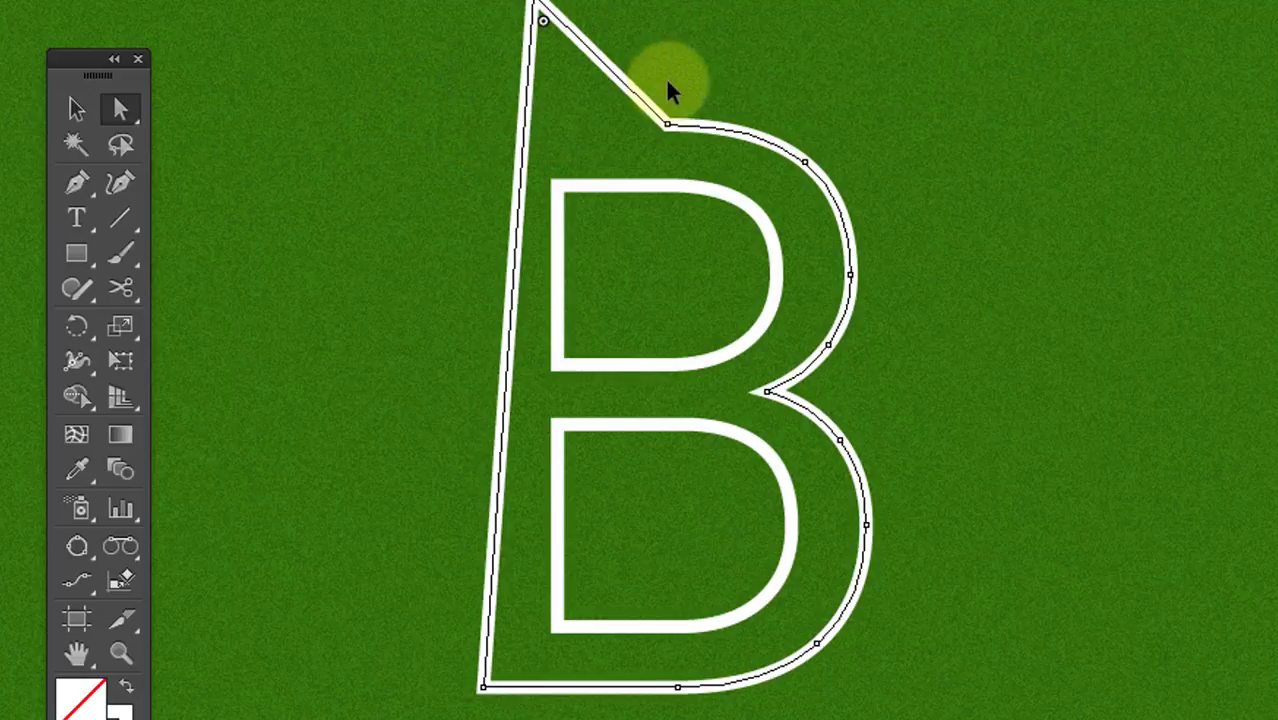
key(ctrl+z)
click(639, 240)
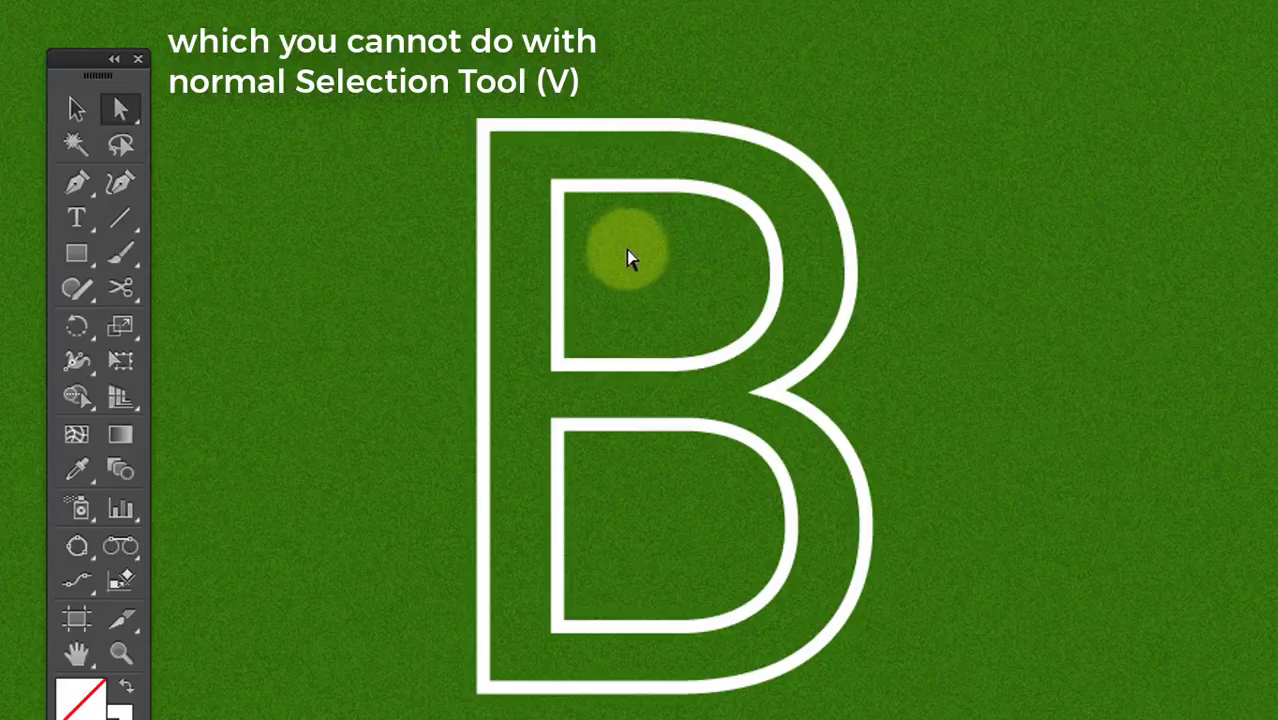
key(v)
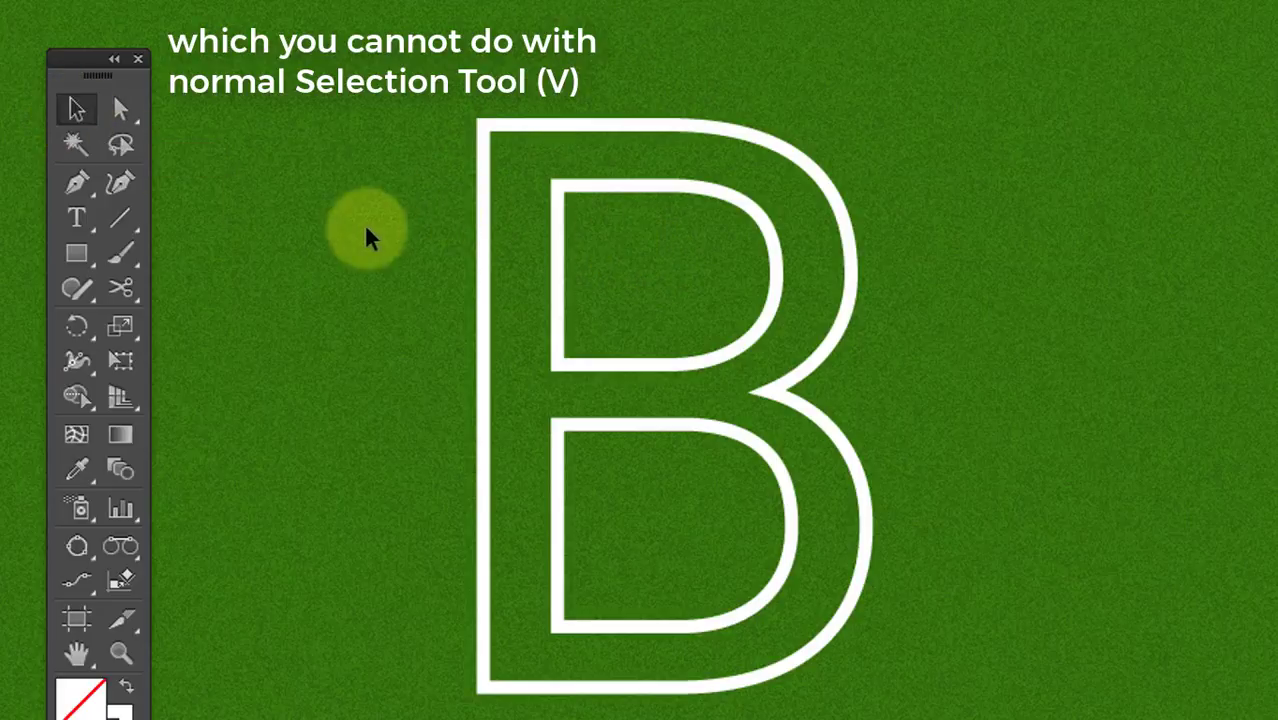
click(520, 307)
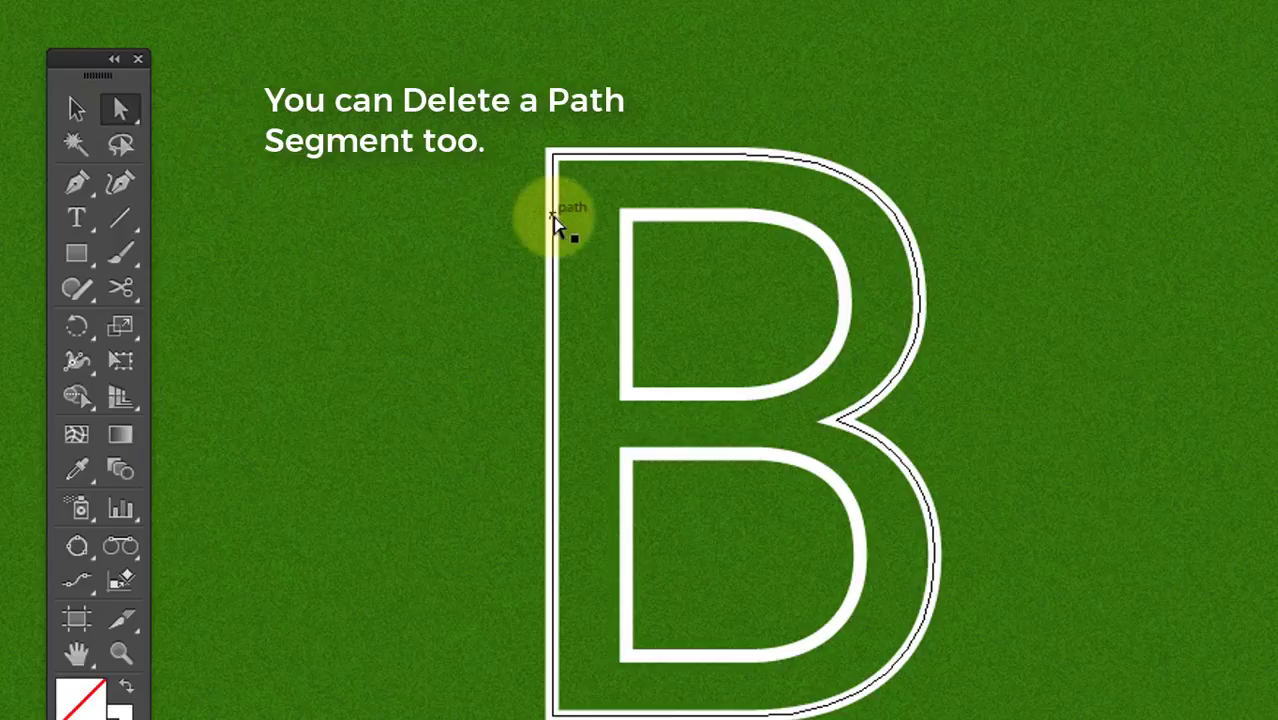
Delete the left segment of the B's upper counter, leaving an open curve.
drag(620, 296, 608, 330)
drag(713, 297, 603, 323)
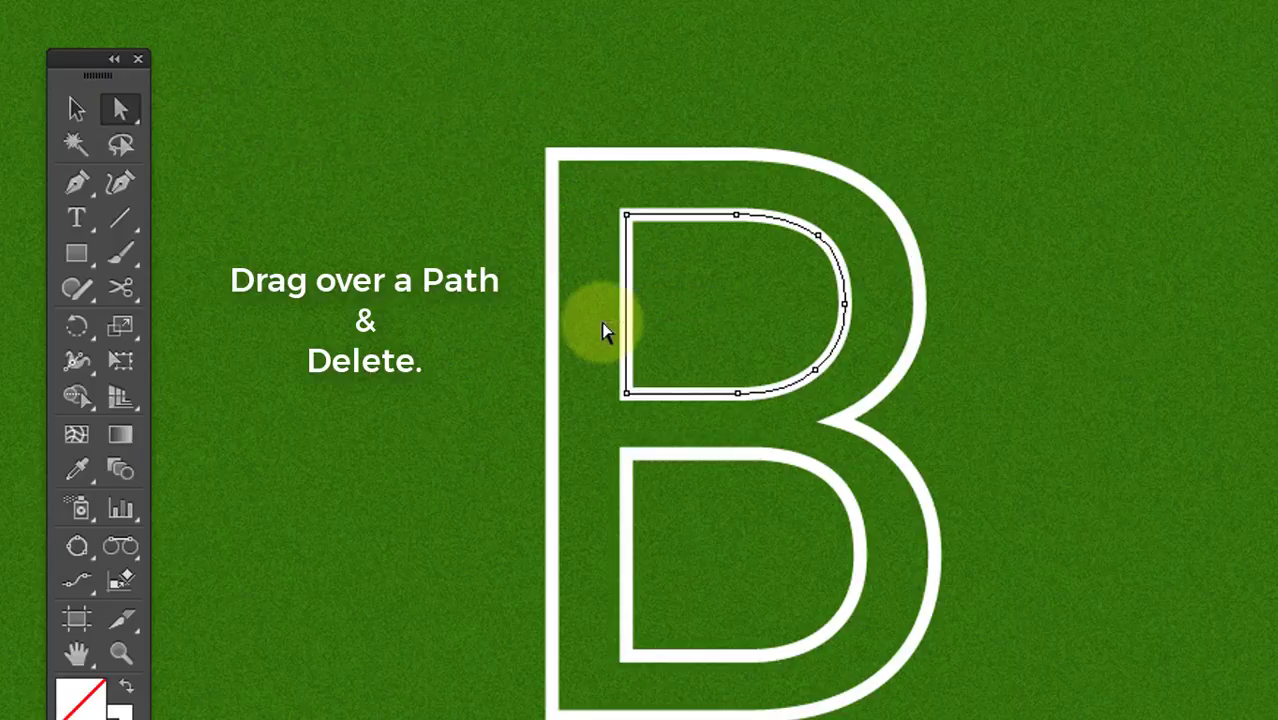
drag(682, 276, 591, 333)
key(Delete)
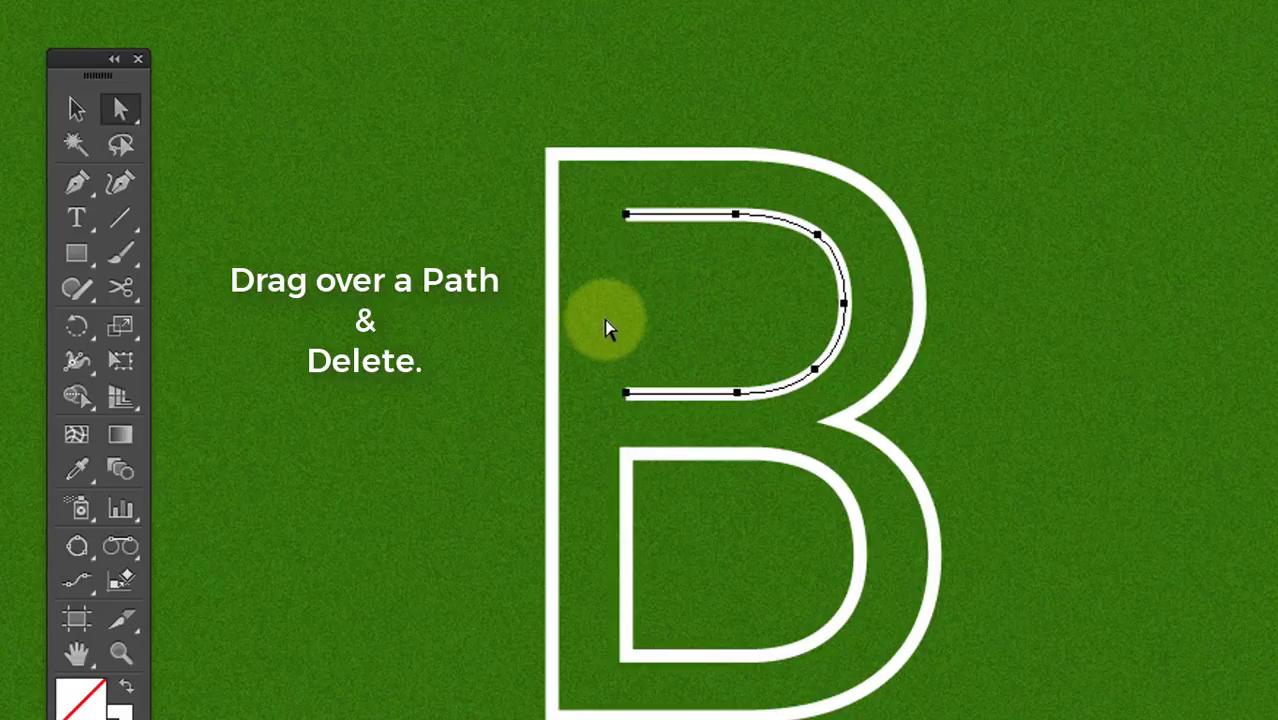
click(607, 312)
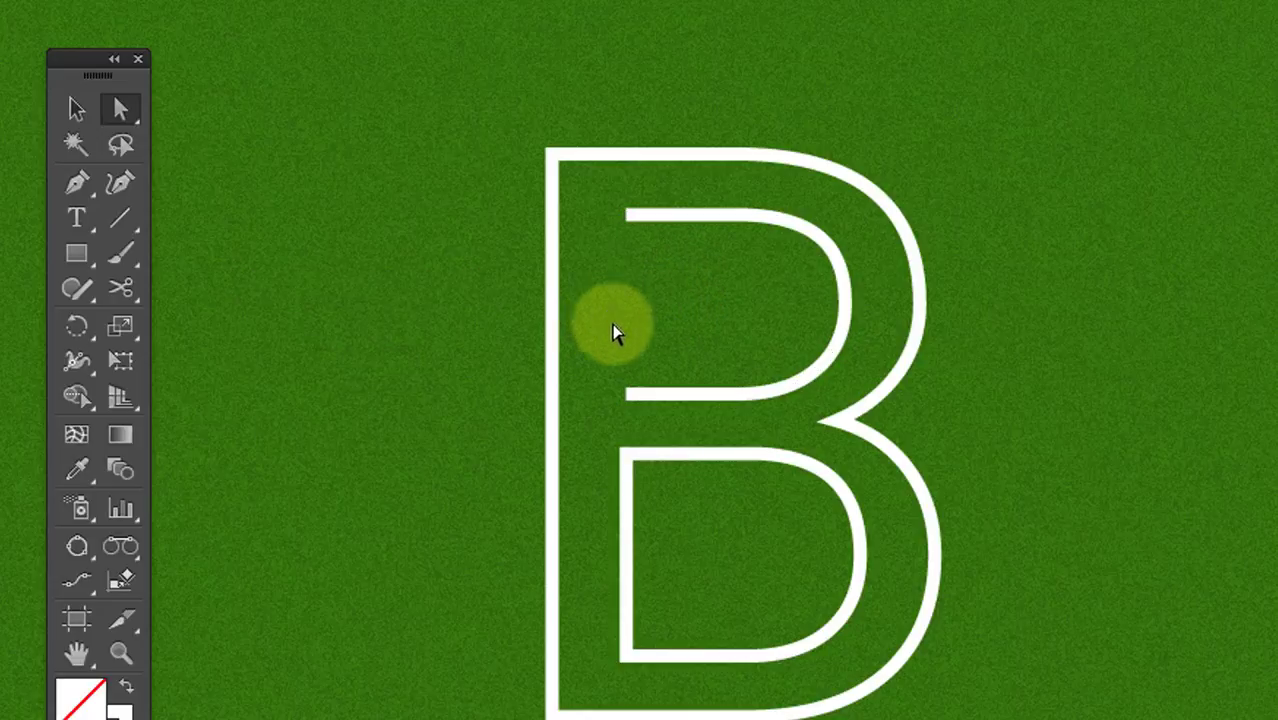
Delete the left segment of the lower counter the same way and deselect.
drag(685, 512, 580, 592)
key(Delete)
click(603, 566)
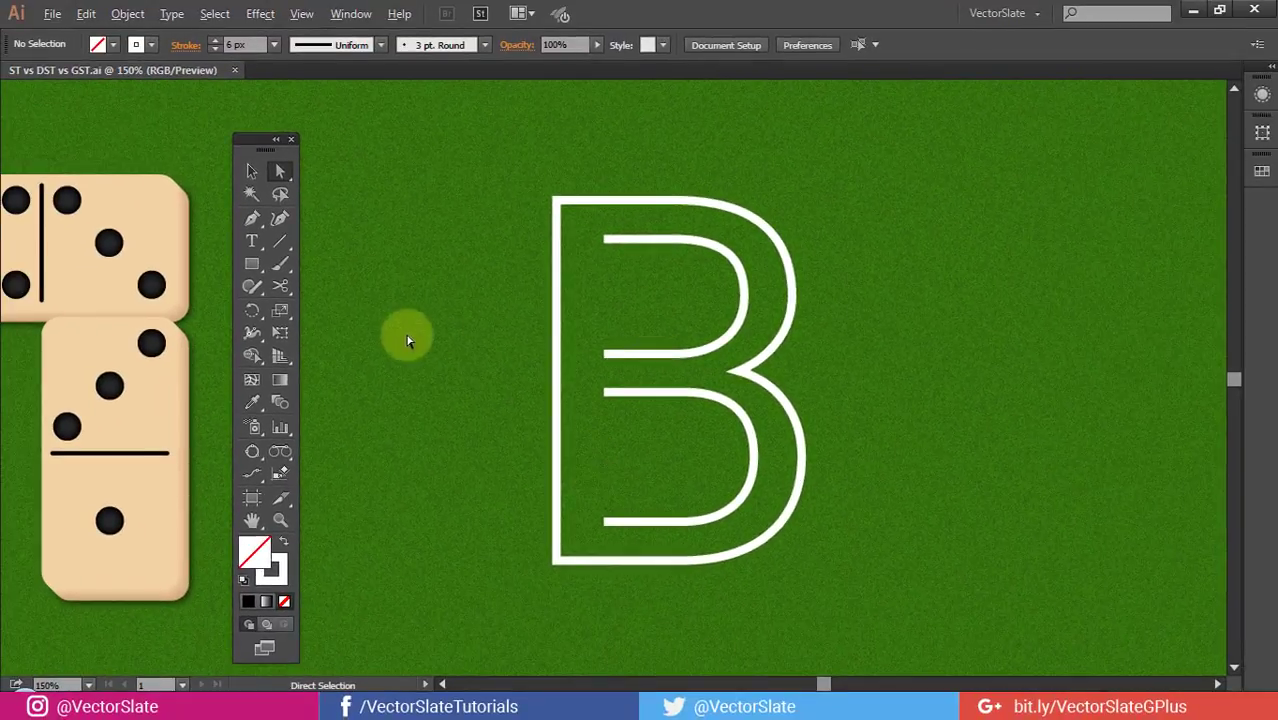
Pan to the dominoes and choose the Group Selection Tool from the Direct Selection flyout.
drag(408, 337, 903, 352)
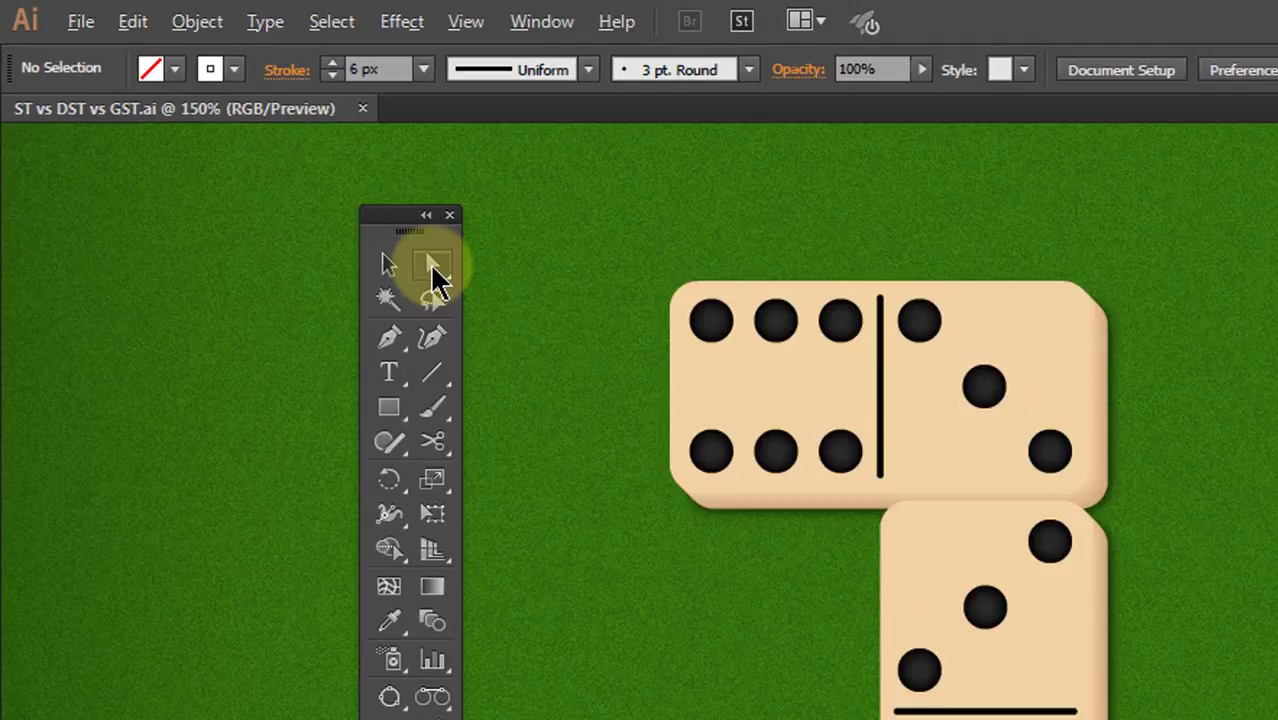
click(437, 280)
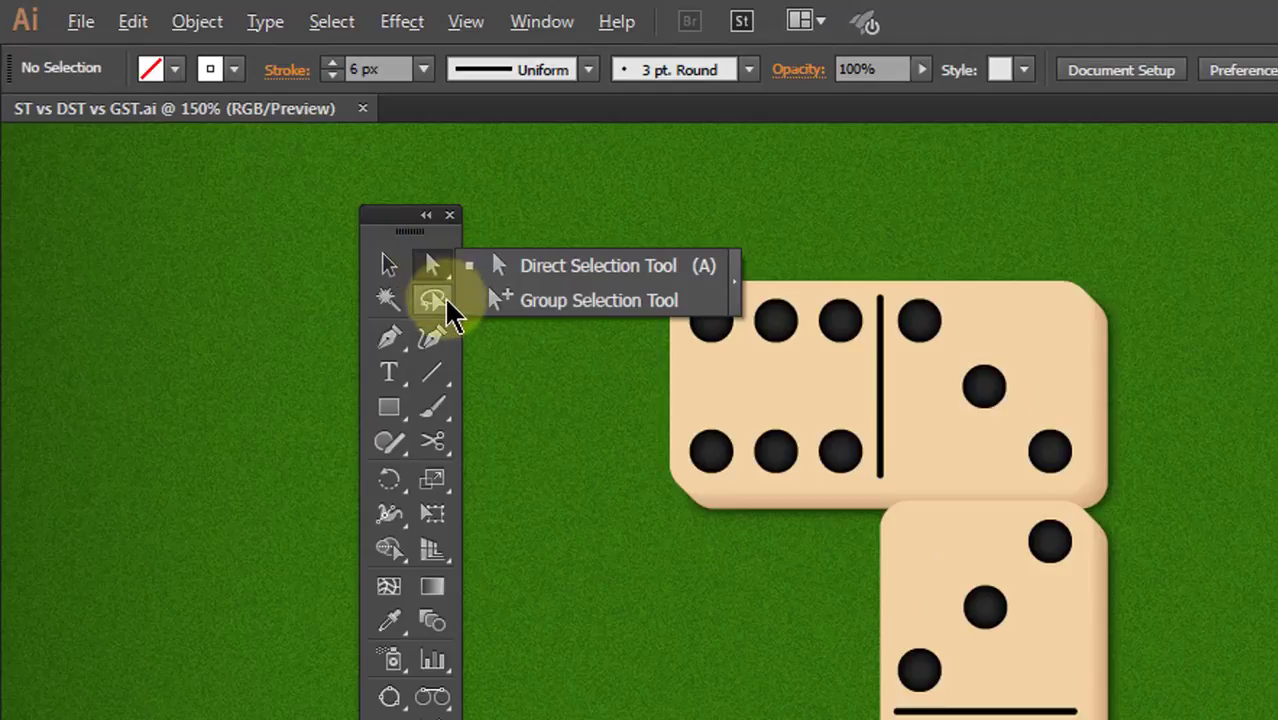
click(572, 301)
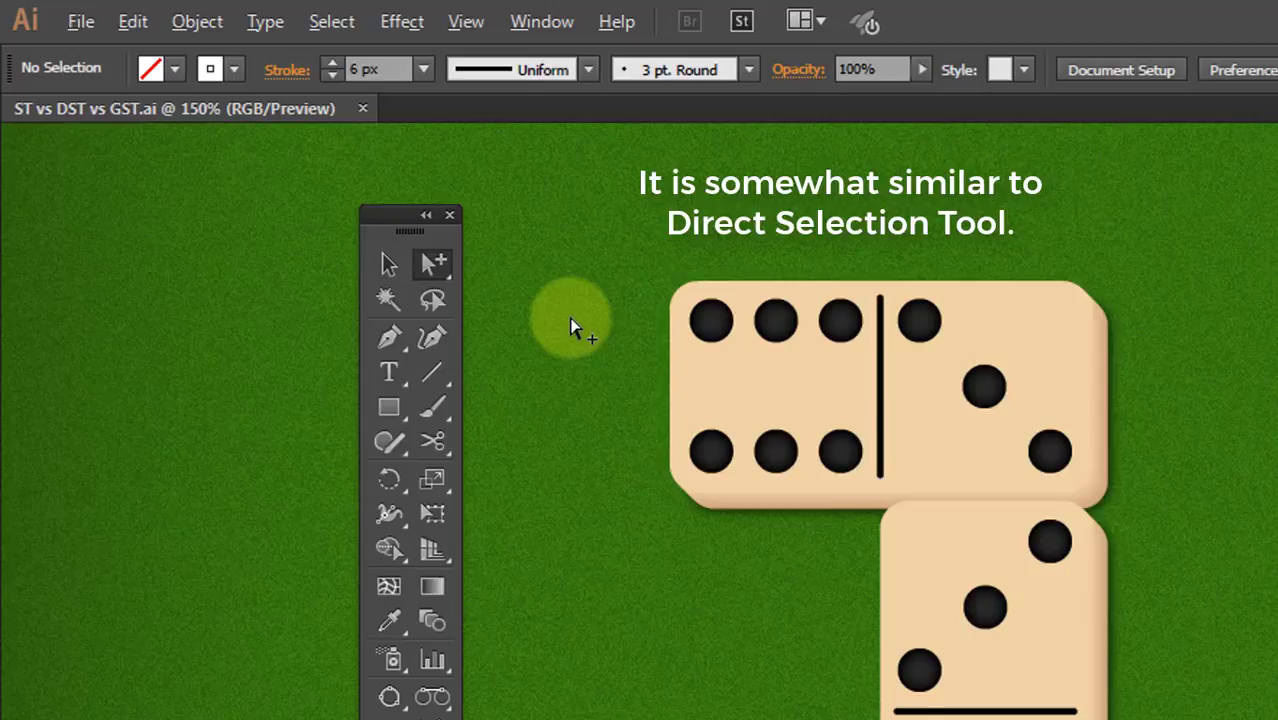
Select the top domino's three-dot group, drag it onto the felt, then undo.
click(778, 450)
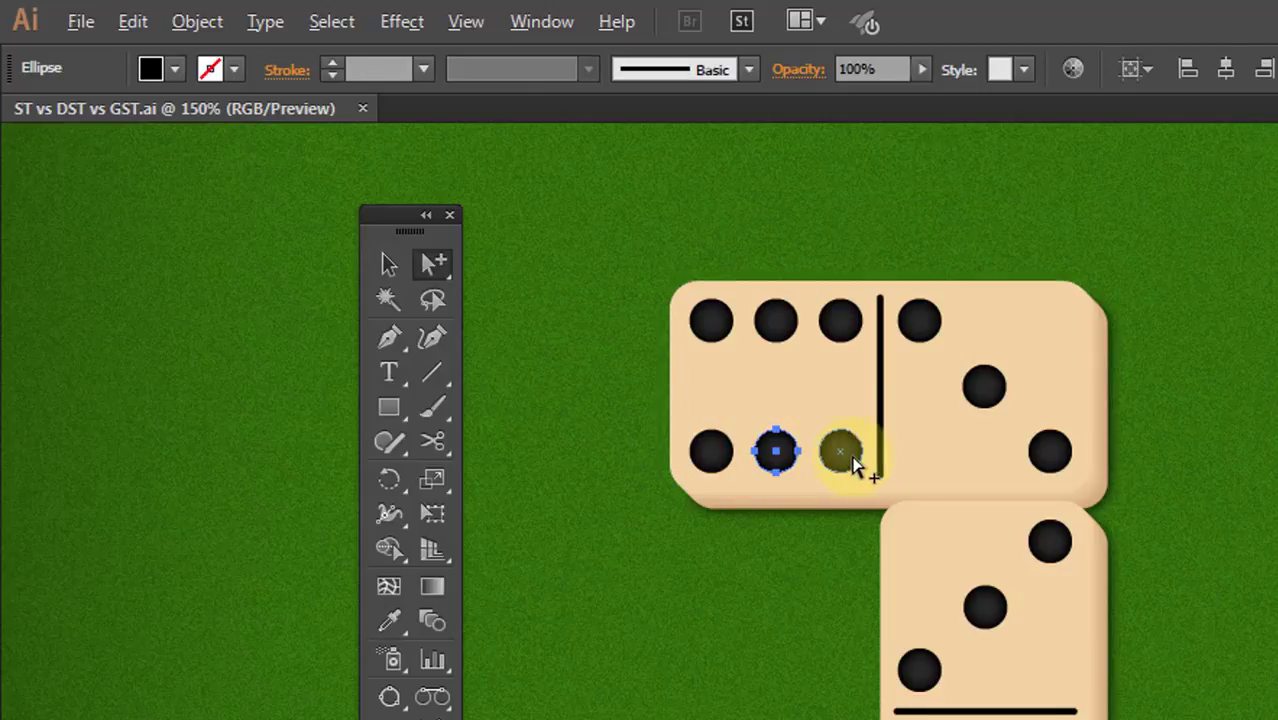
click(842, 318)
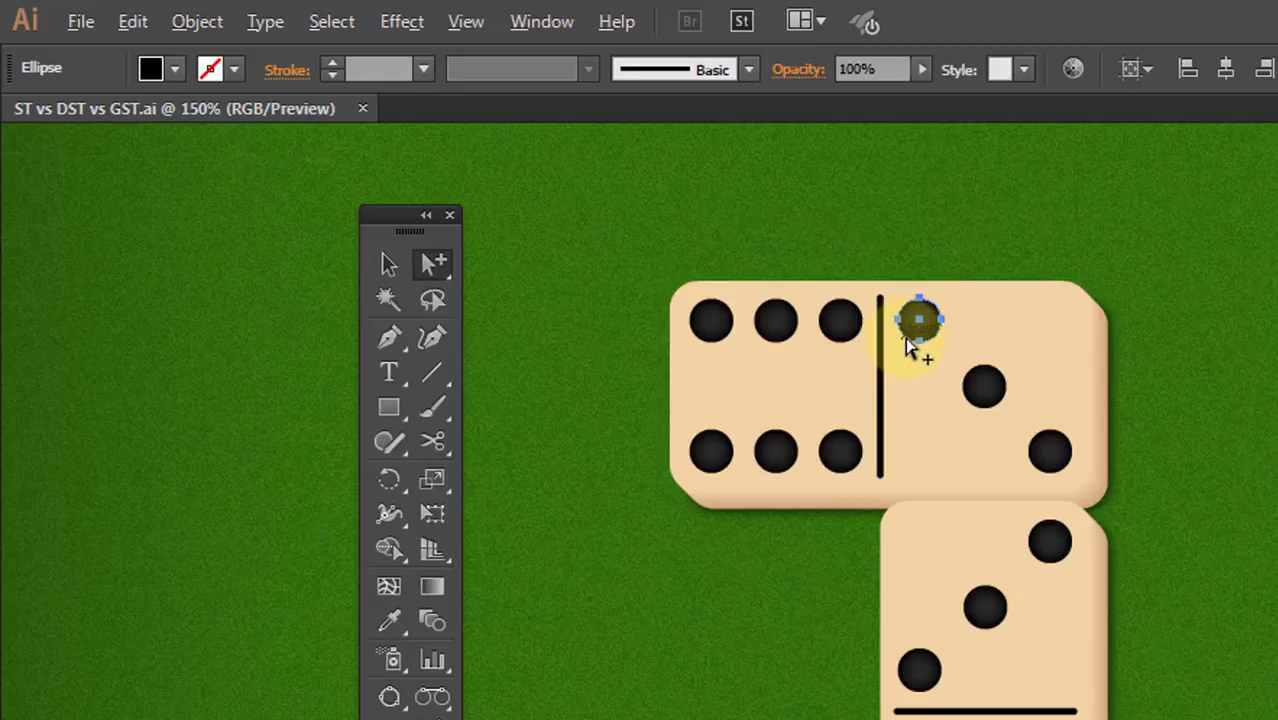
click(921, 320)
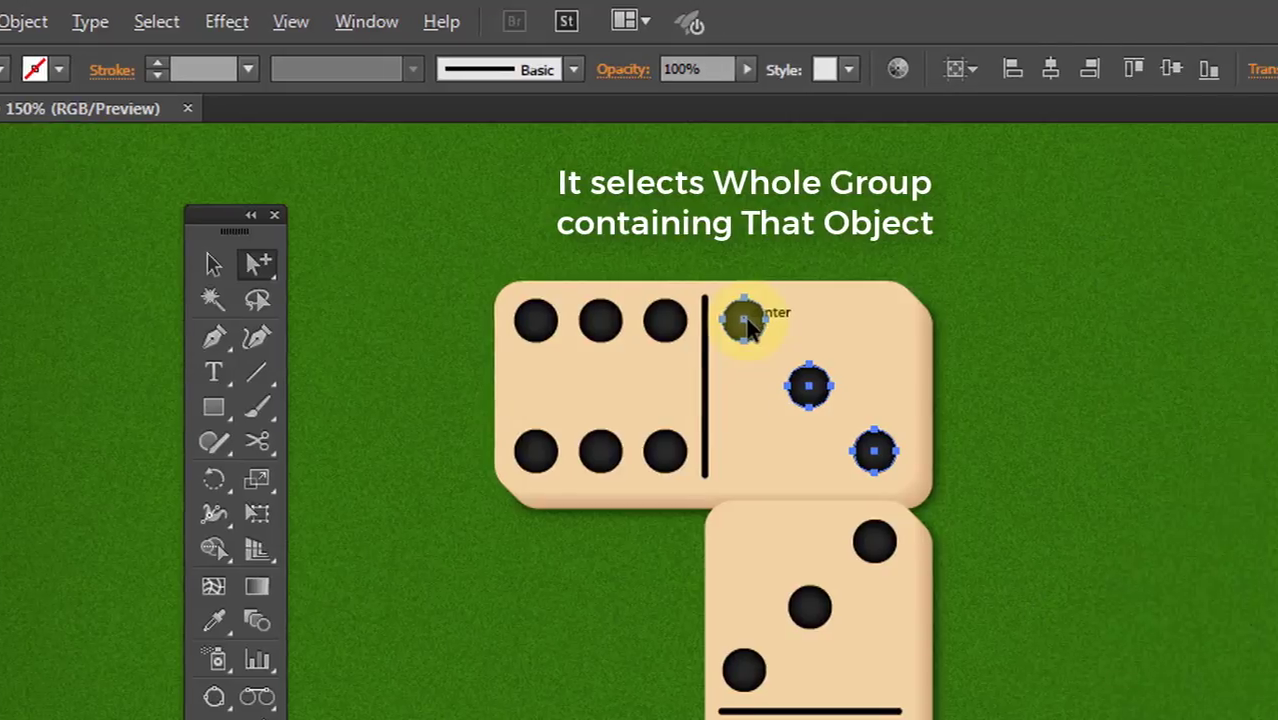
drag(921, 320, 1176, 300)
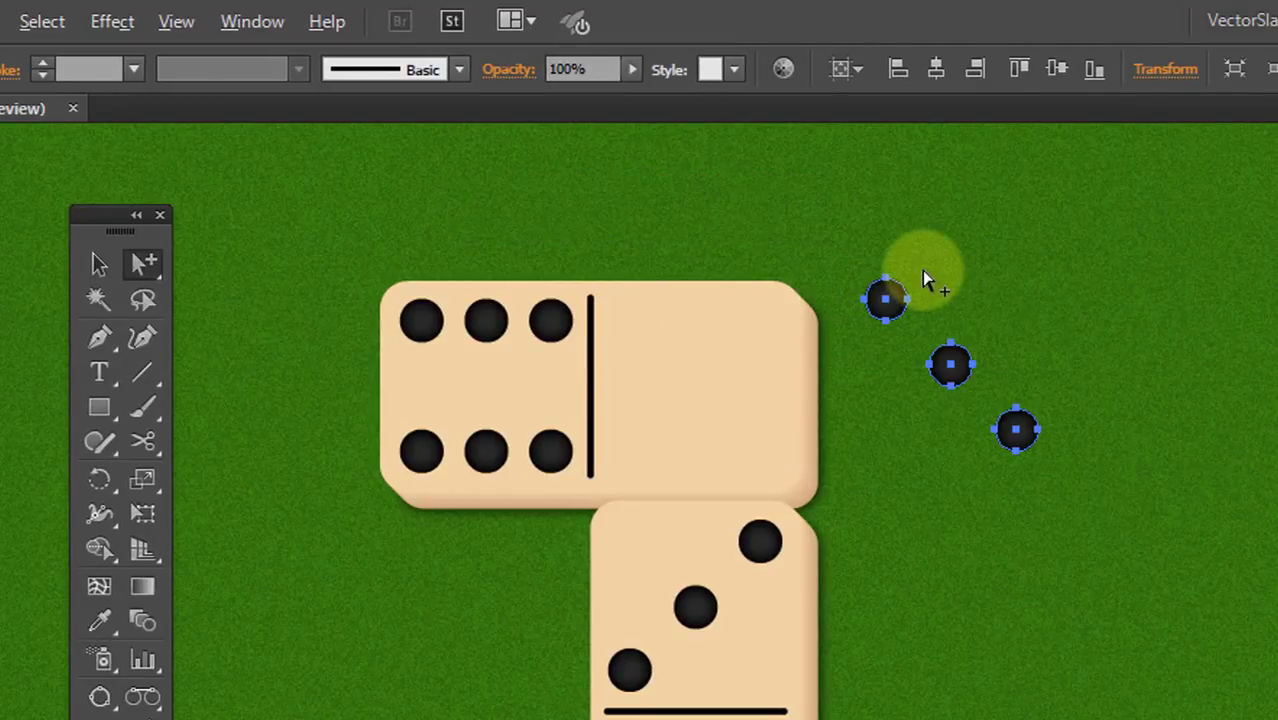
key(ctrl+z)
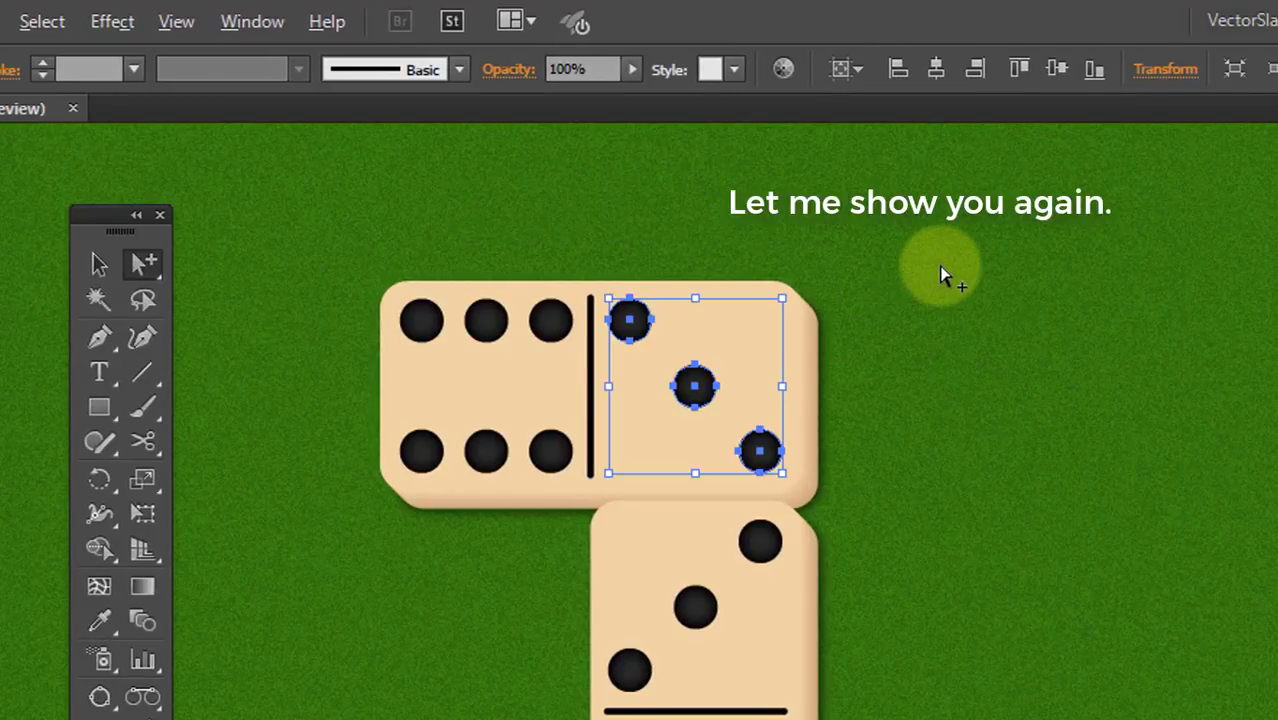
Select and test-move the six-pip group, undo, then select the whole 6-3 domino group and open Layers.
click(551, 322)
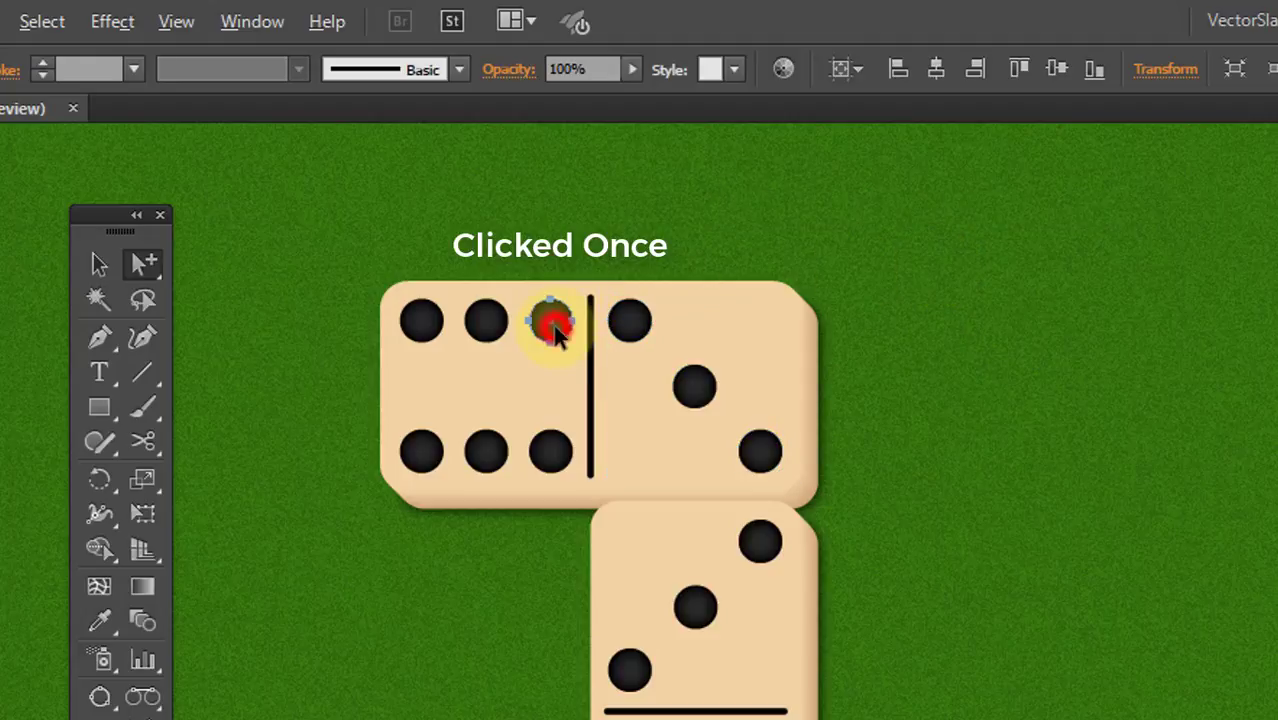
click(553, 324)
drag(552, 320, 517, 662)
key(ctrl+z)
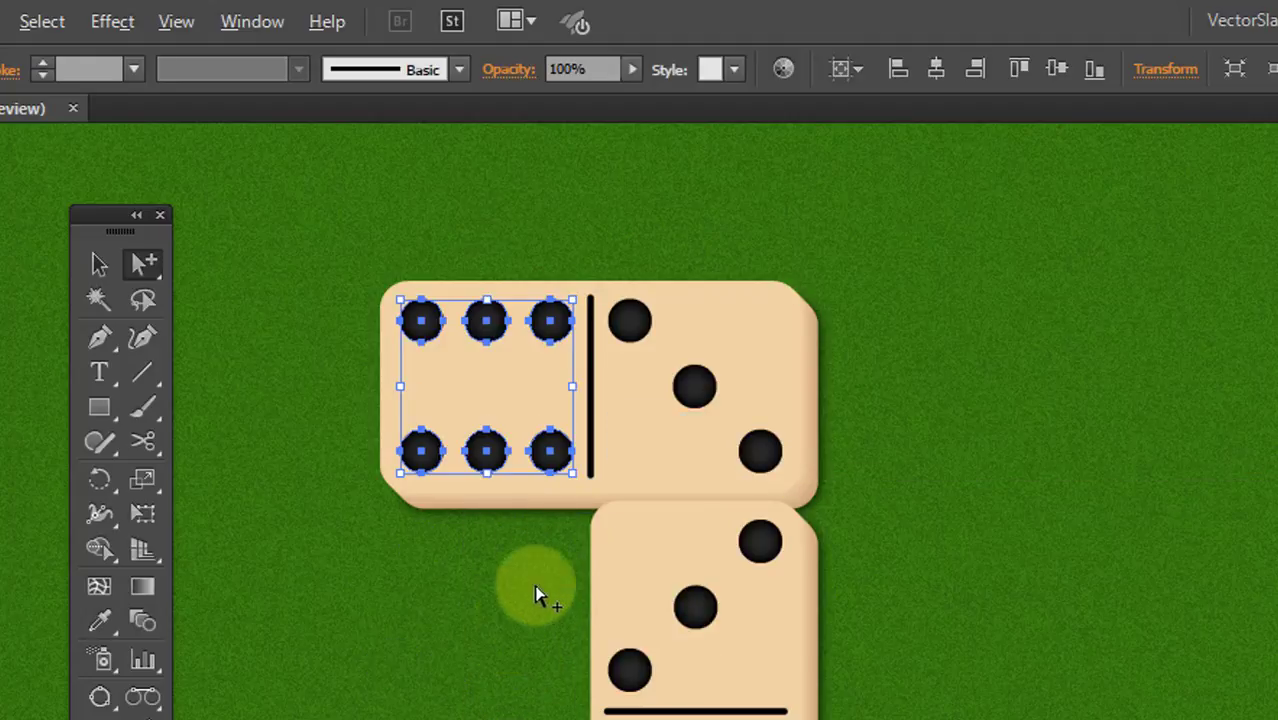
click(569, 322)
click(550, 320)
key(F7)
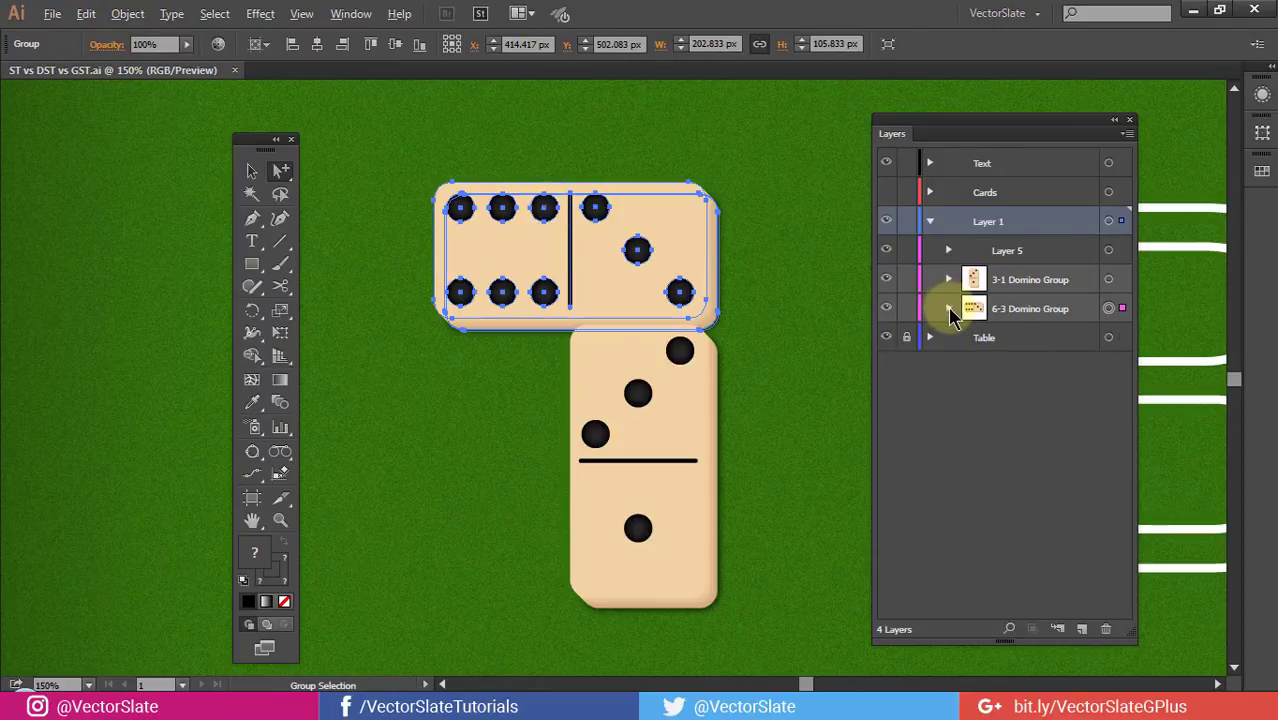
Expand the 6-3 Domino Group, then match a single pip, its six-pip group and the whole domino to their layer entries.
click(949, 309)
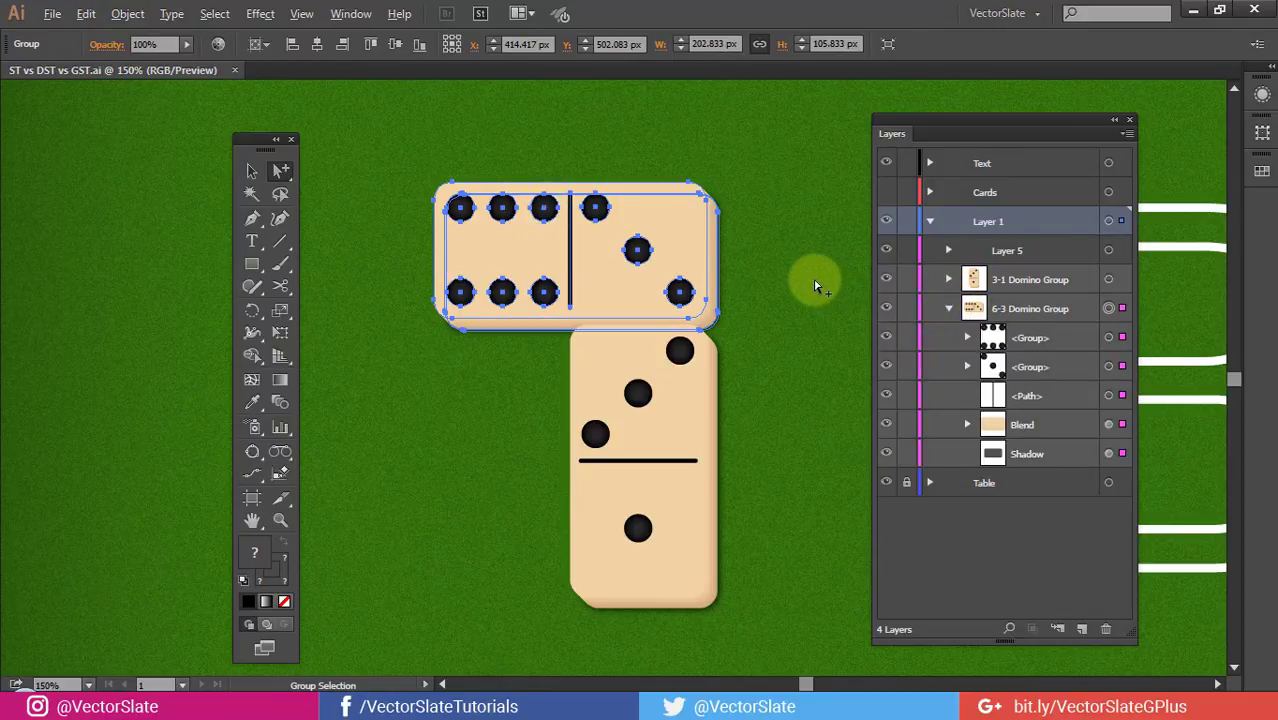
click(815, 287)
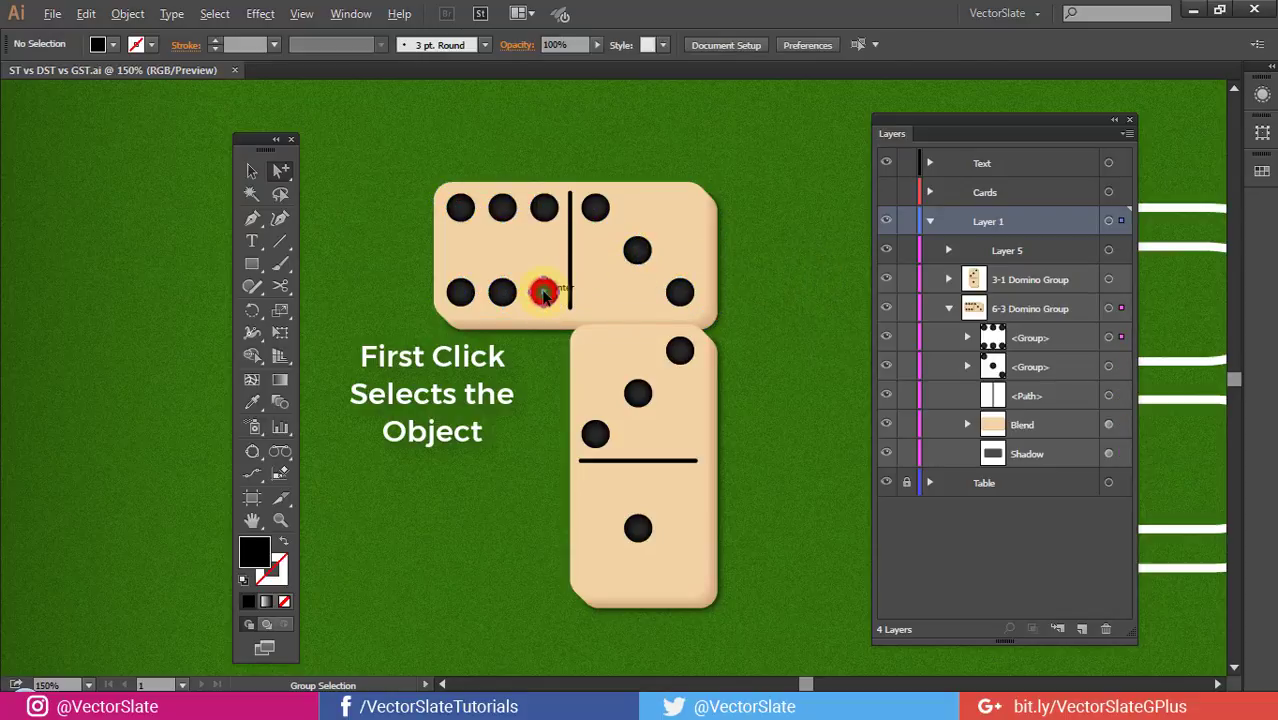
click(543, 293)
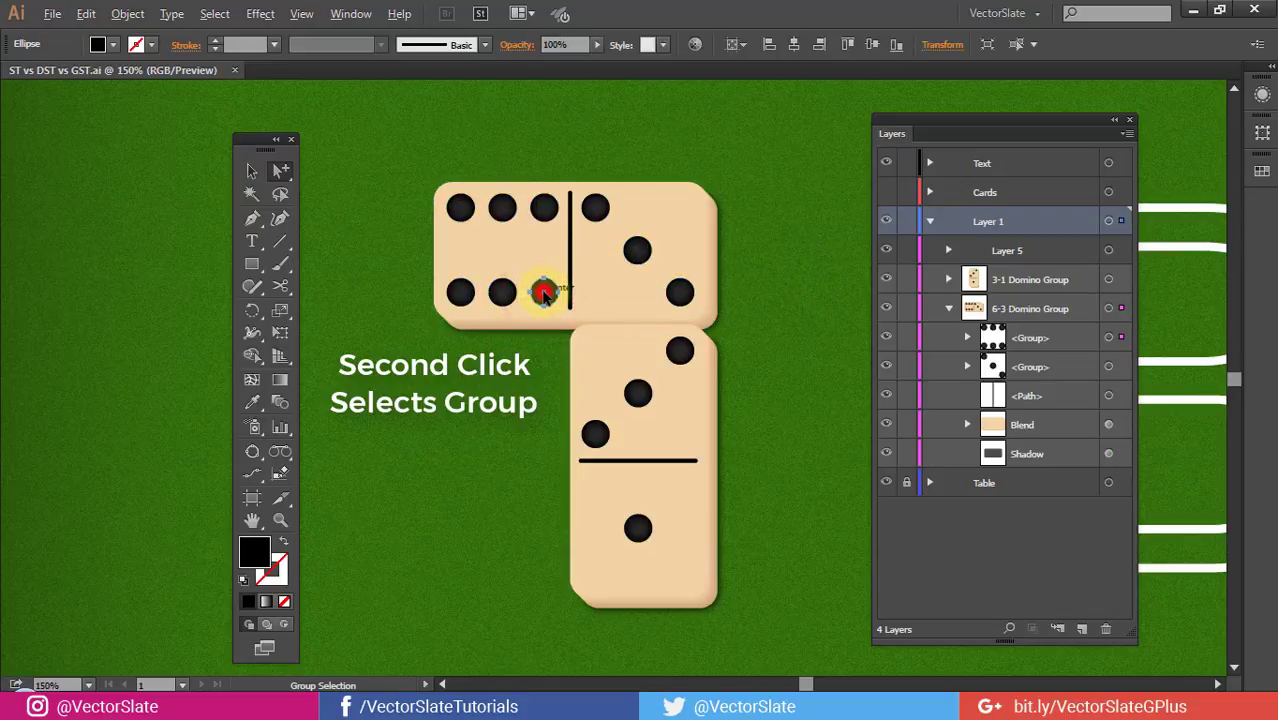
click(543, 293)
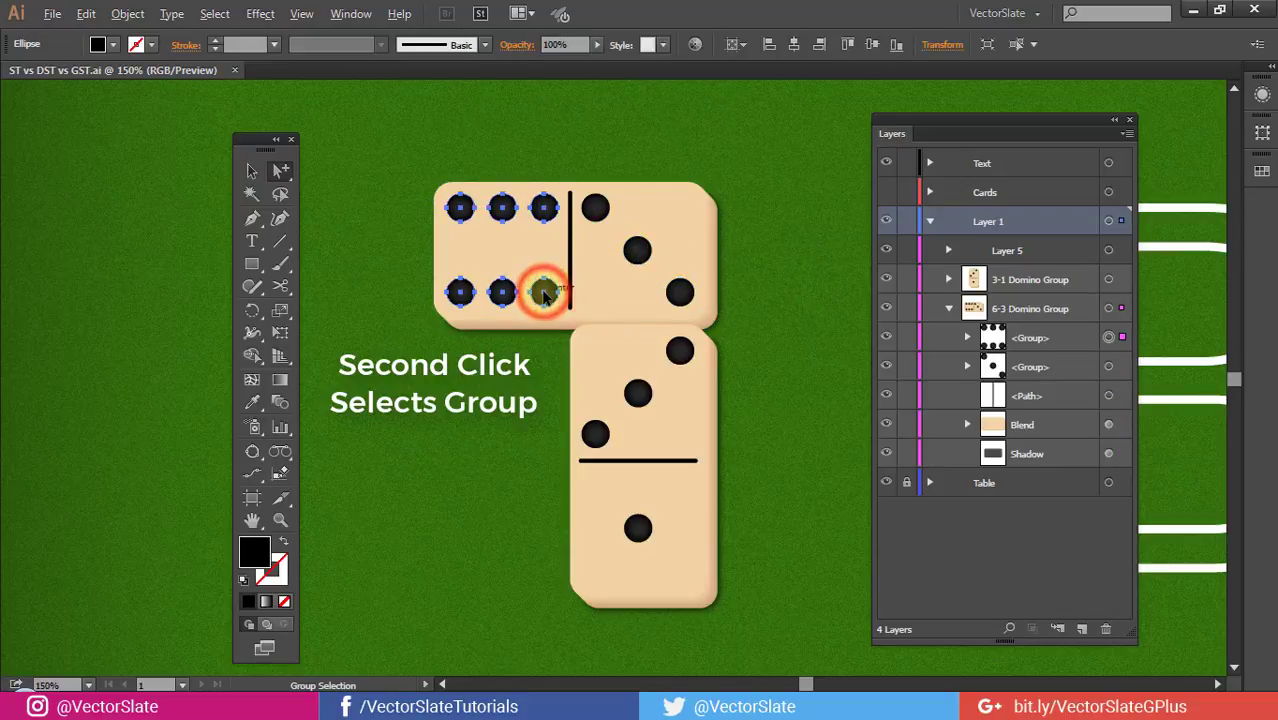
click(1022, 339)
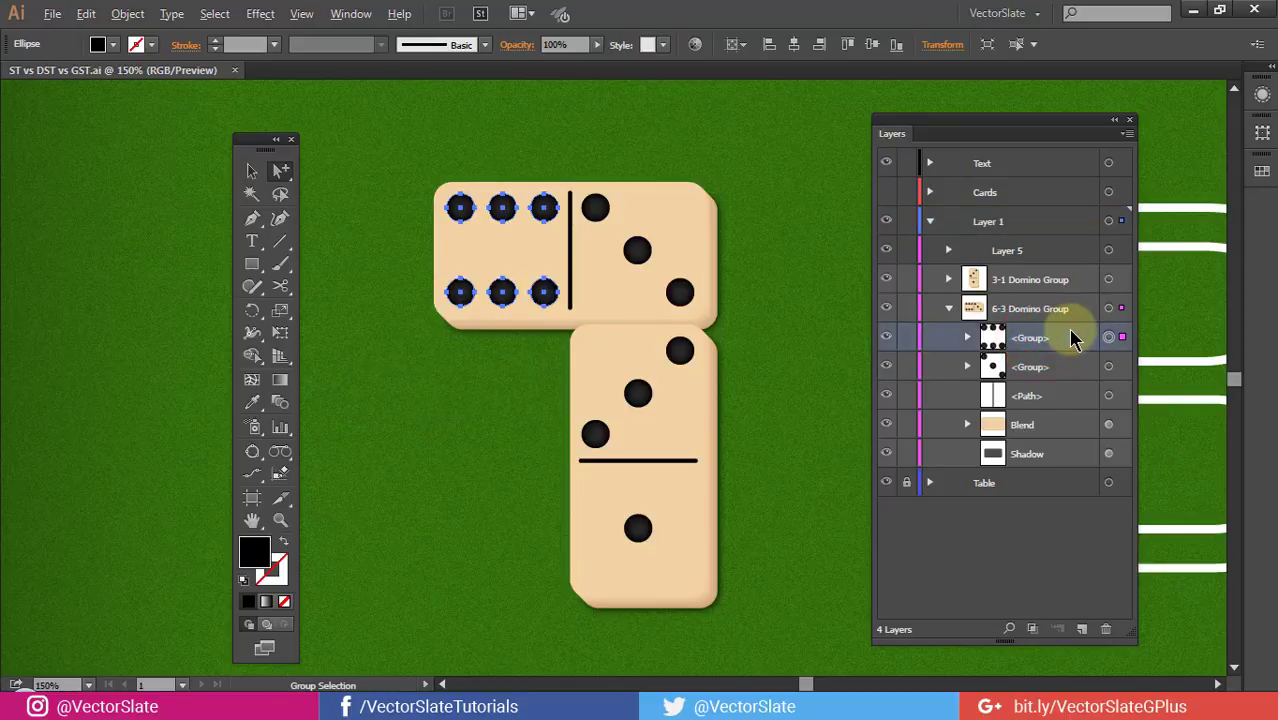
click(543, 292)
click(543, 292)
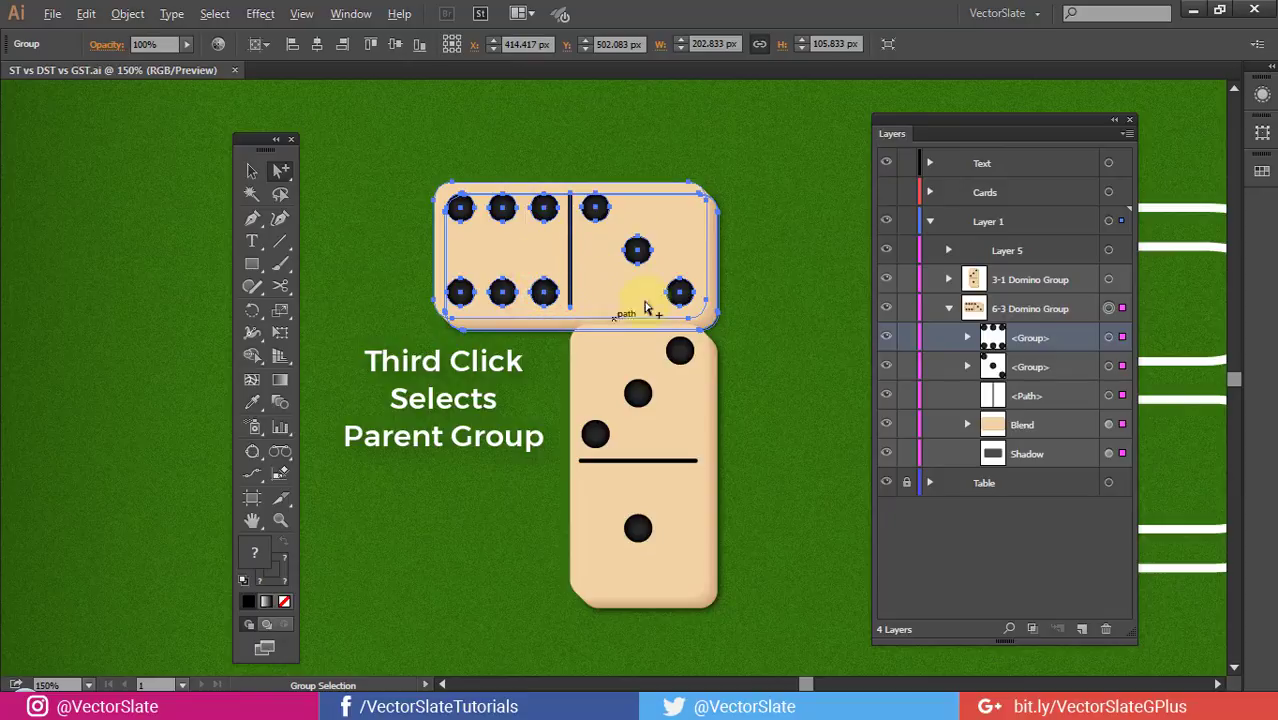
click(1030, 308)
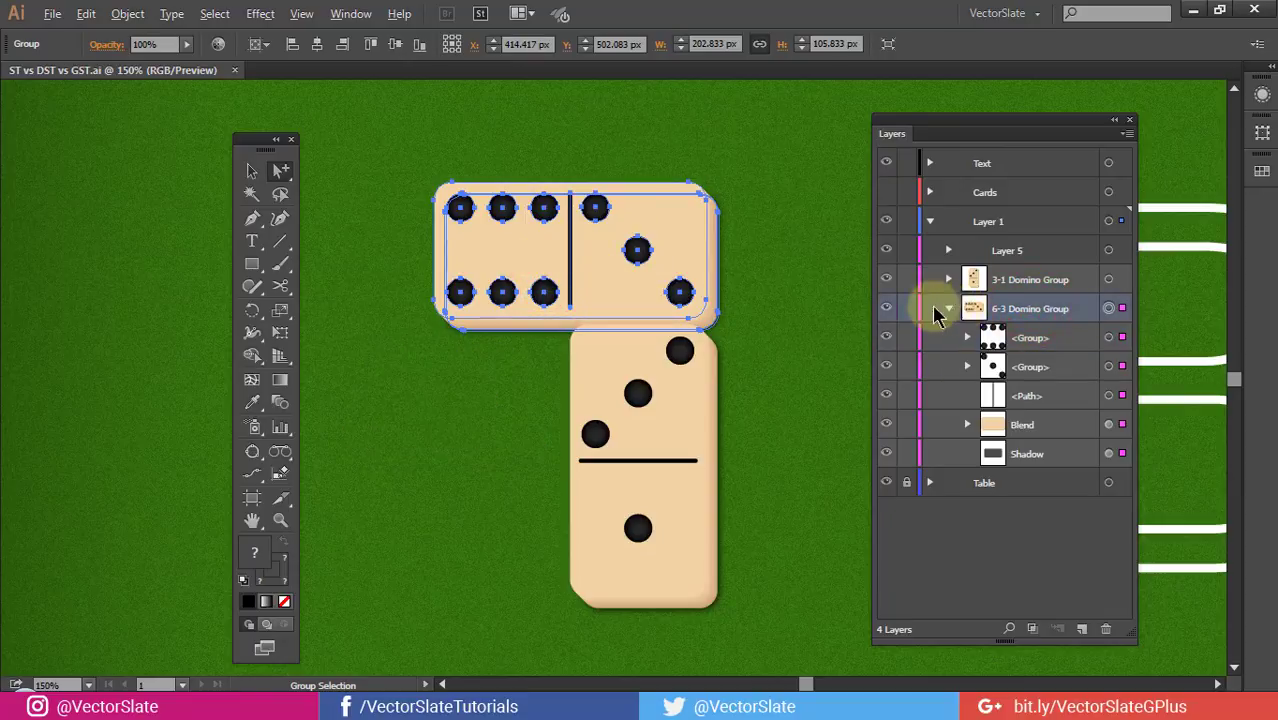
click(757, 311)
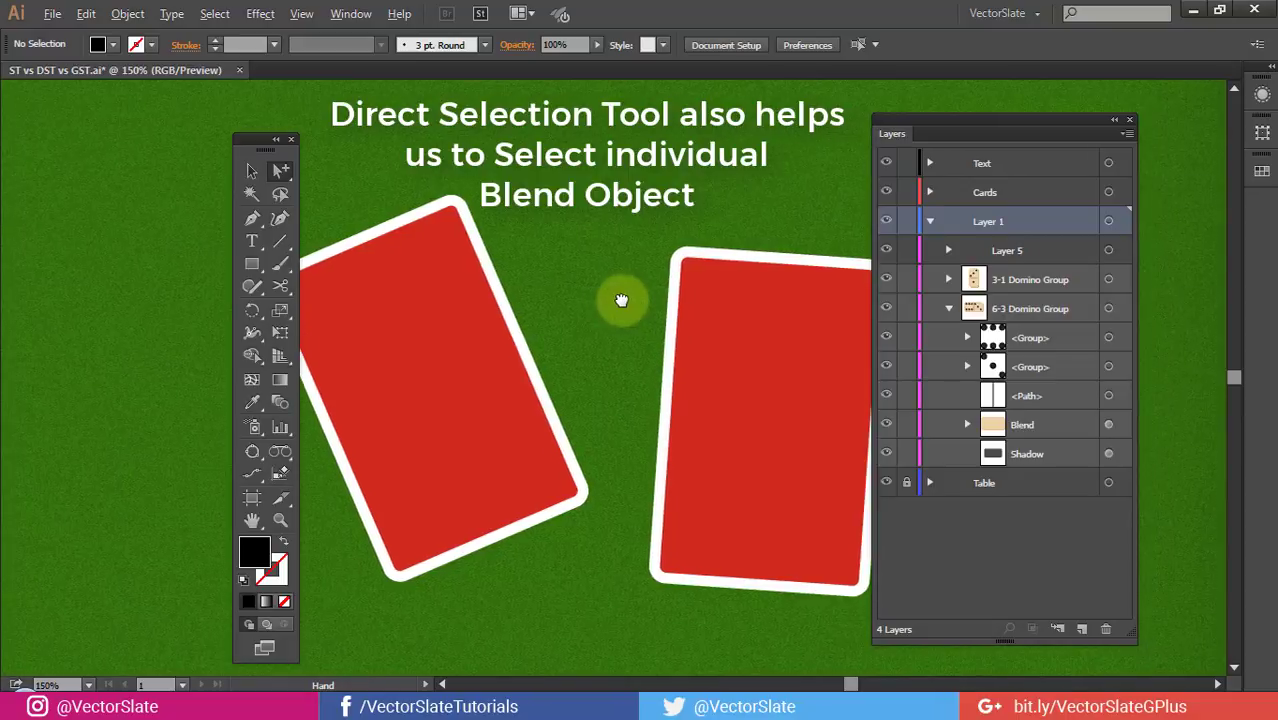
Move the Layers panel right and the Tools panel left, then choose the Direct Selection Tool.
drag(621, 300, 635, 300)
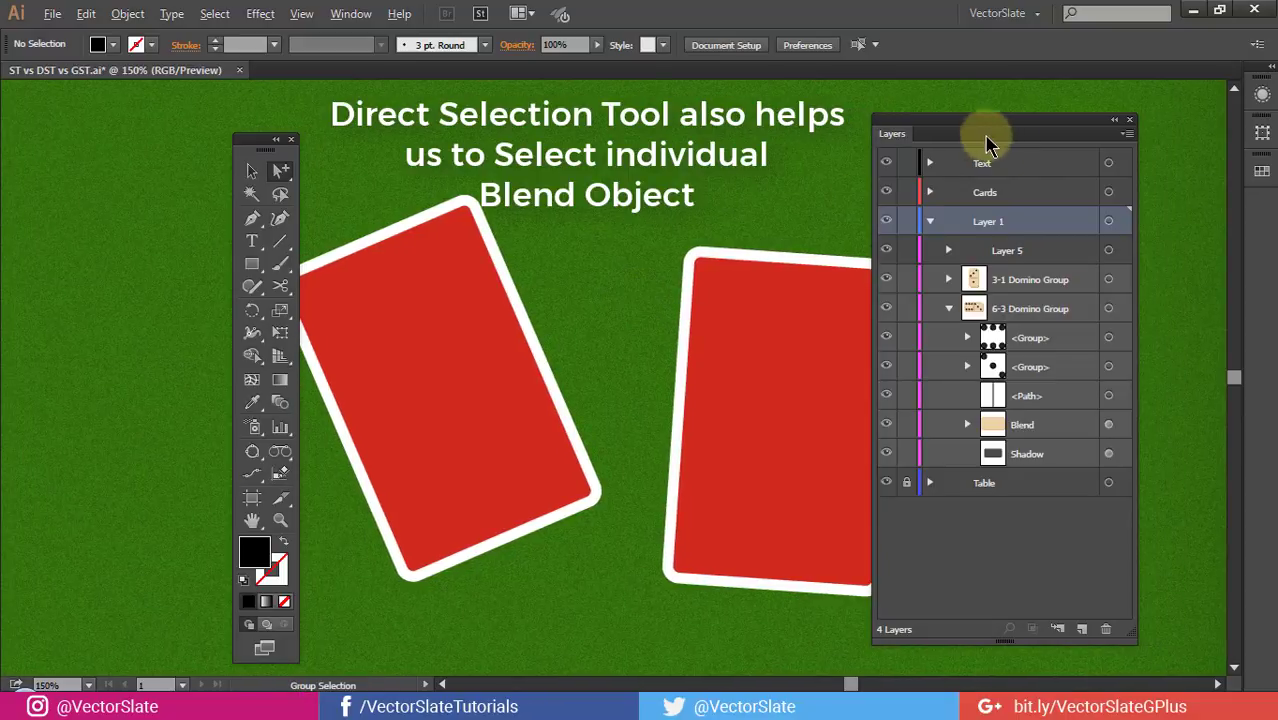
drag(984, 134, 1064, 123)
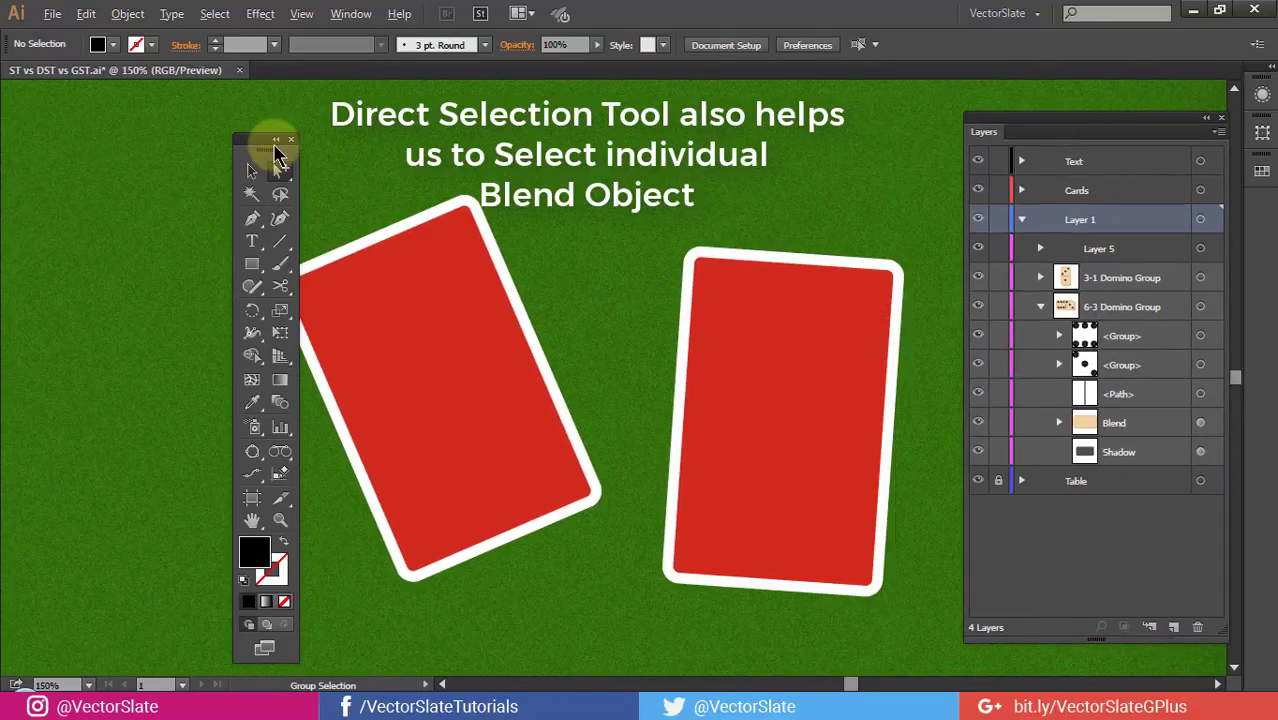
drag(274, 141, 176, 135)
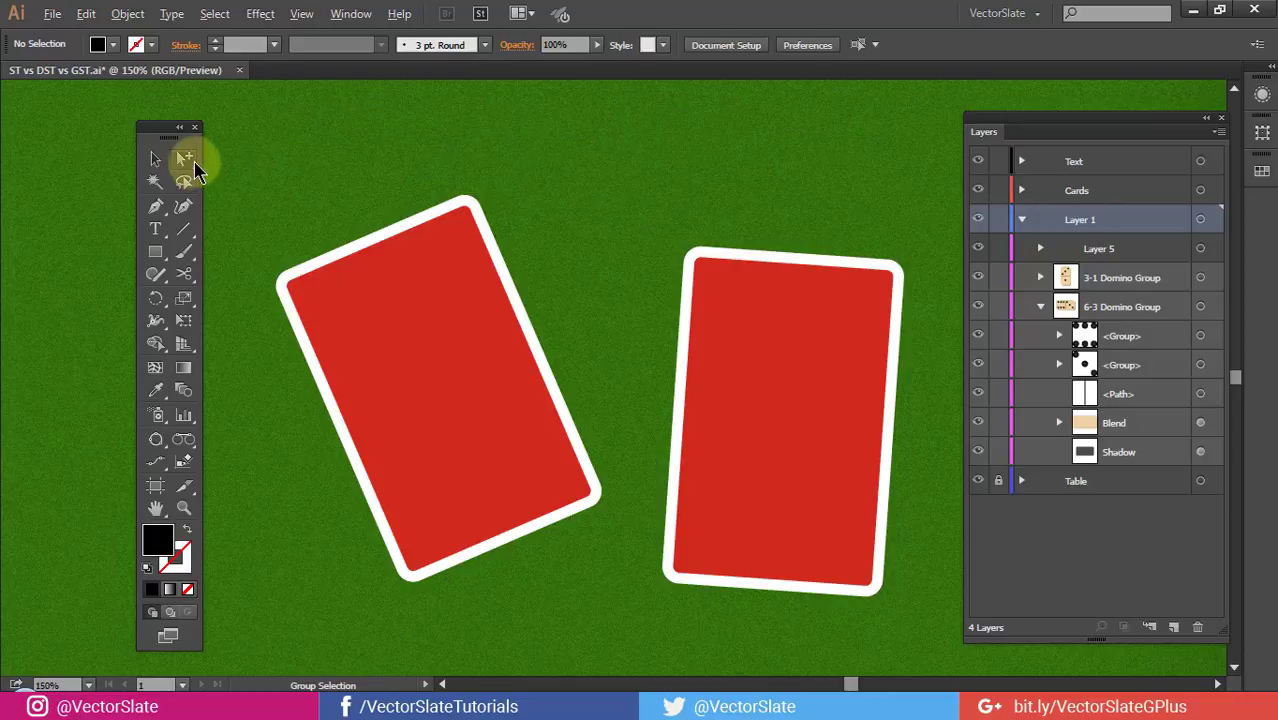
drag(183, 157, 253, 163)
Select both red cards and make a blend with Object > Blend > Make.
key(v)
click(836, 302)
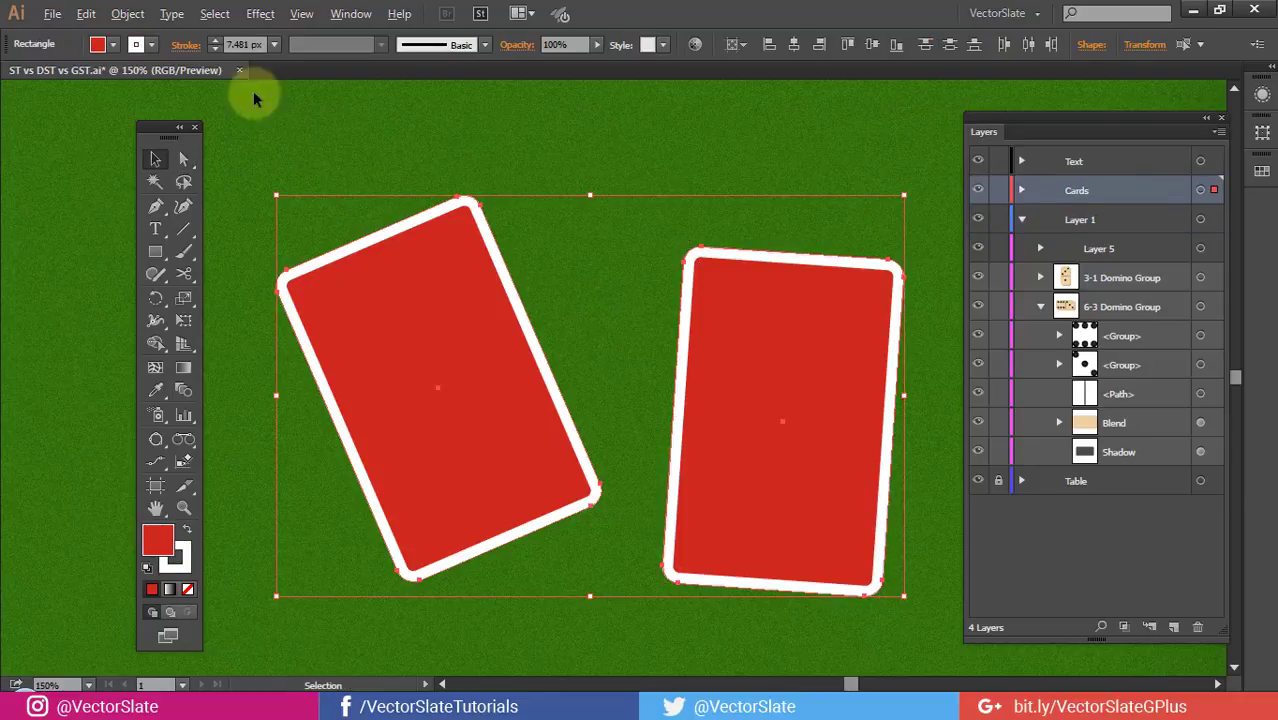
click(127, 13)
mouse_move(240, 451)
click(405, 436)
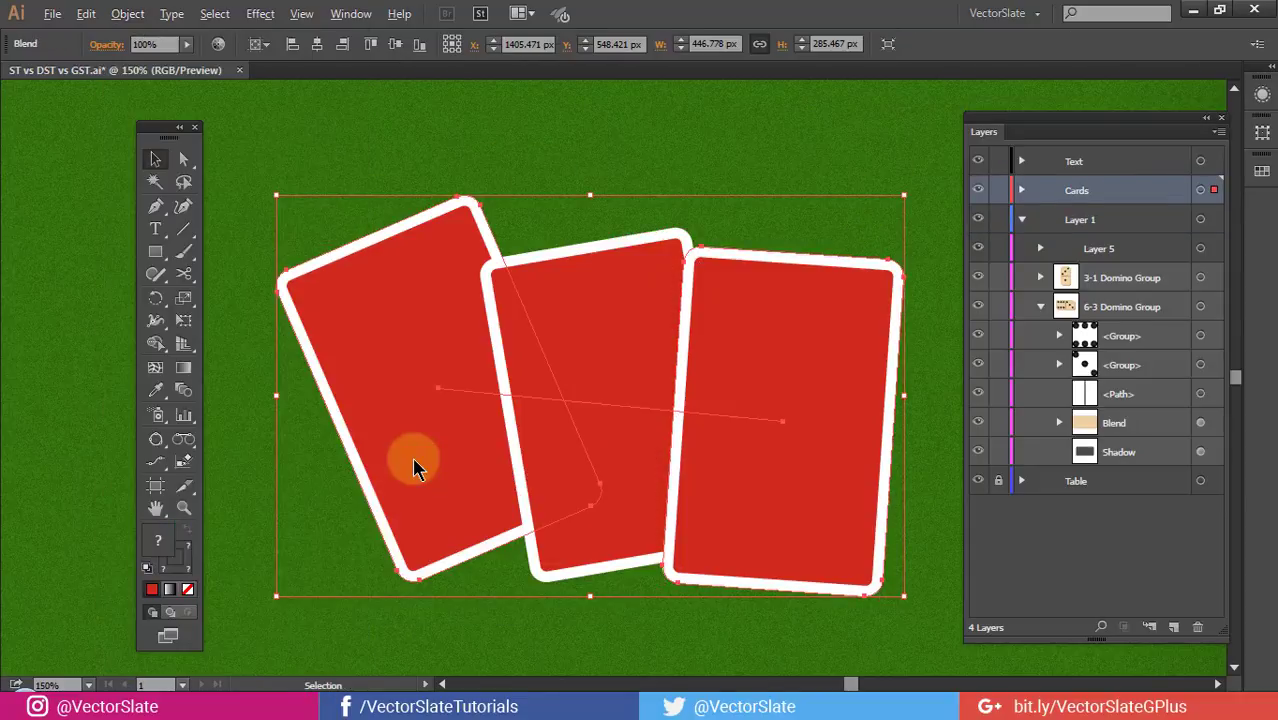
Set the blend spacing to Specified Steps with 3 steps.
double_click(183, 390)
click(205, 224)
click(177, 262)
double_click(300, 224)
text(3)
click(225, 316)
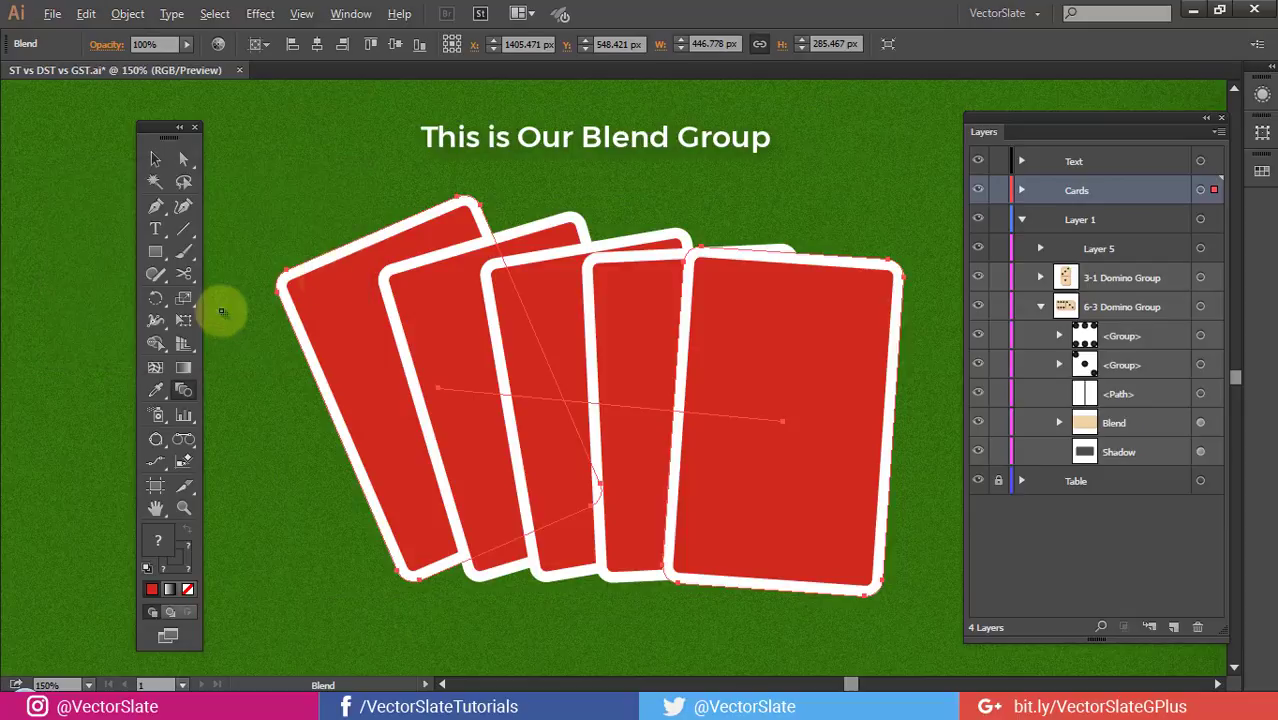
Select the five-card blend and nudge it slightly upward.
click(672, 165)
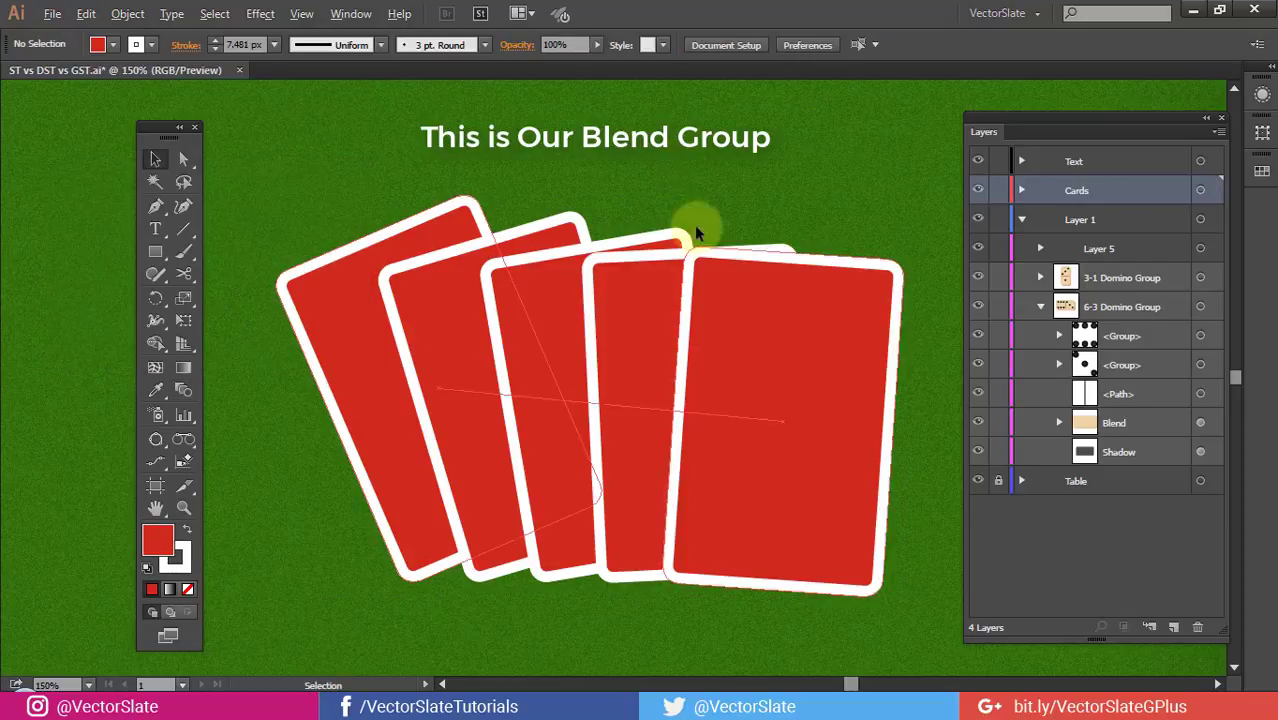
click(800, 316)
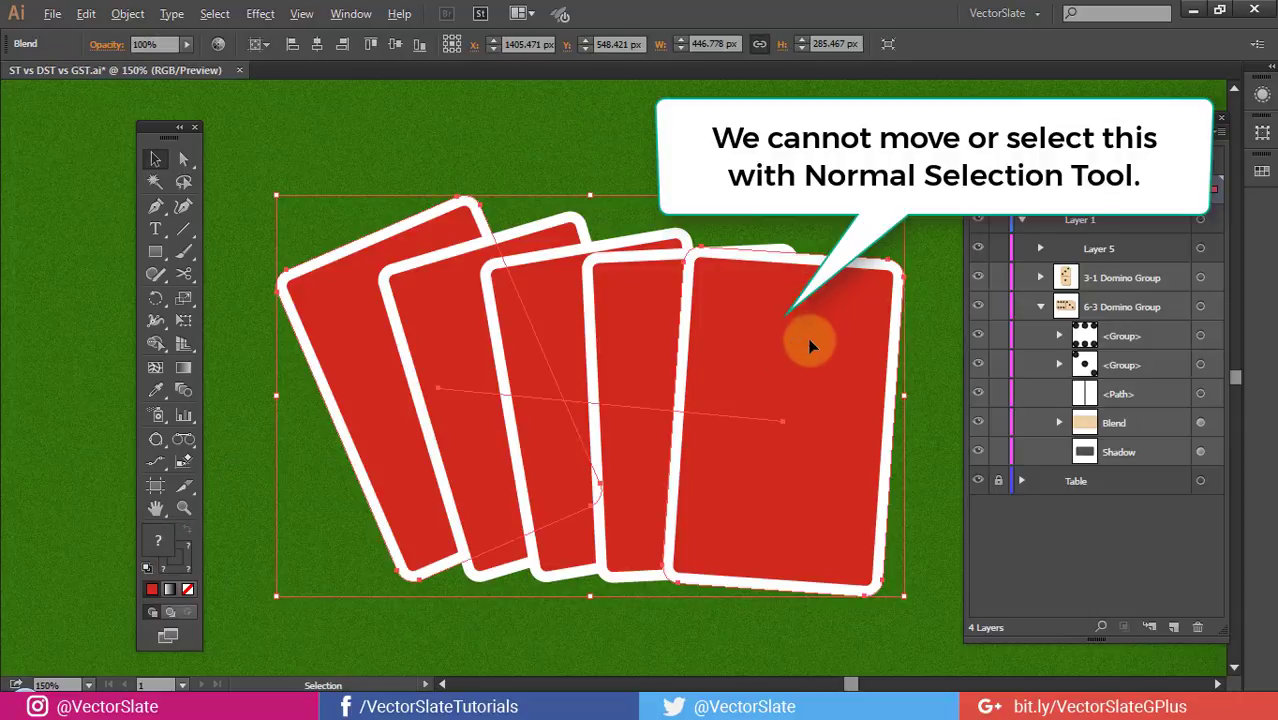
mouse_move(807, 337)
mouse_down()
mouse_move(826, 266)
mouse_move(813, 262)
mouse_move(808, 320)
mouse_up()
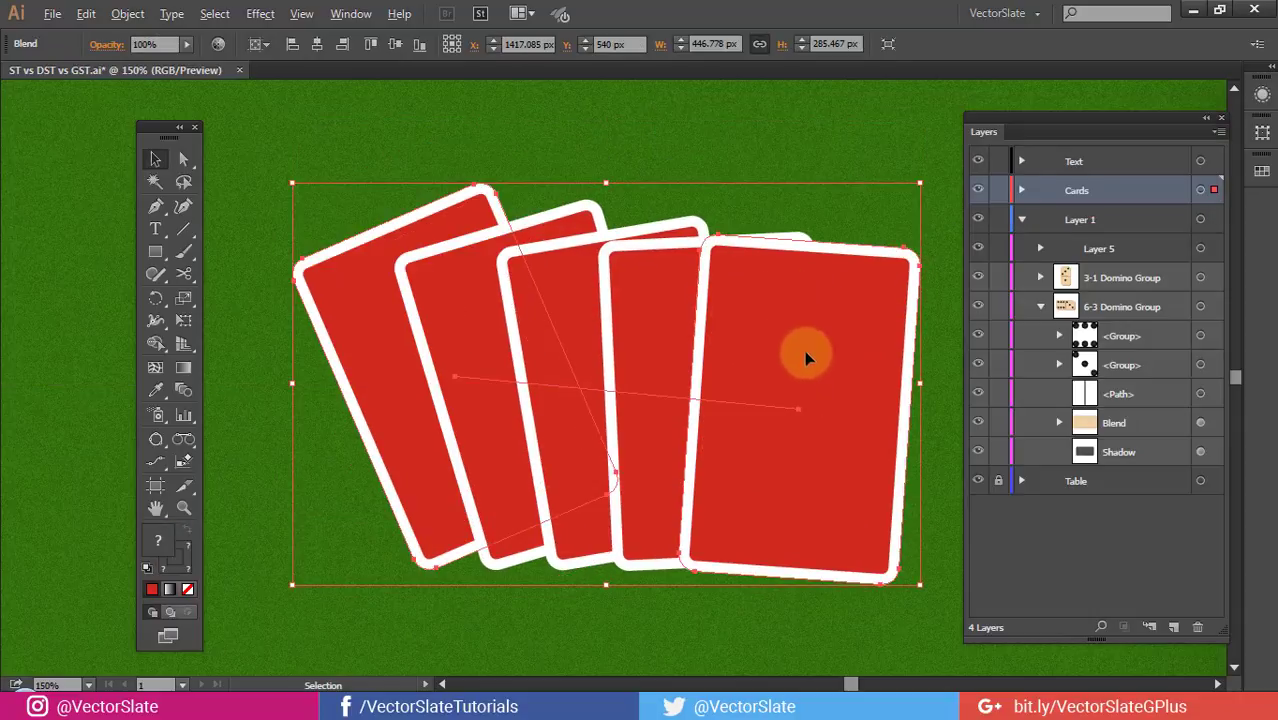
Expand the Cards layer and its Blend, collapse Layer 1, and make Blend current.
click(1021, 191)
click(1021, 247)
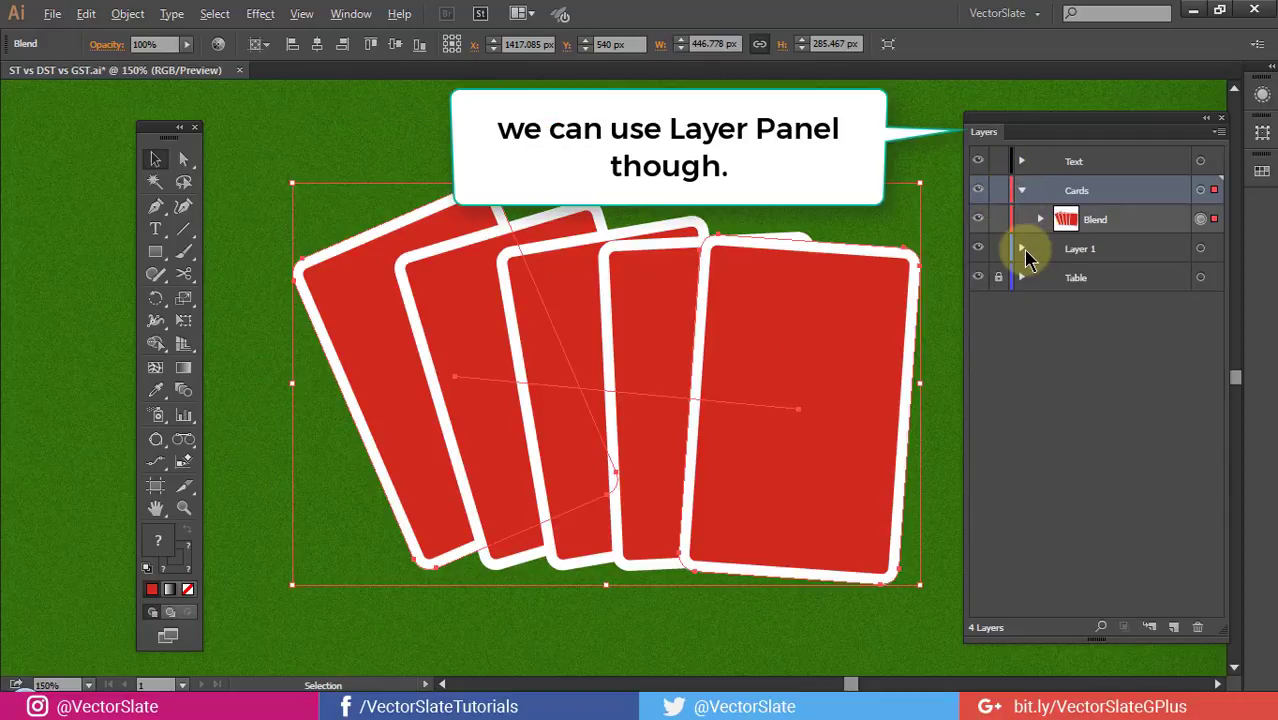
click(1113, 229)
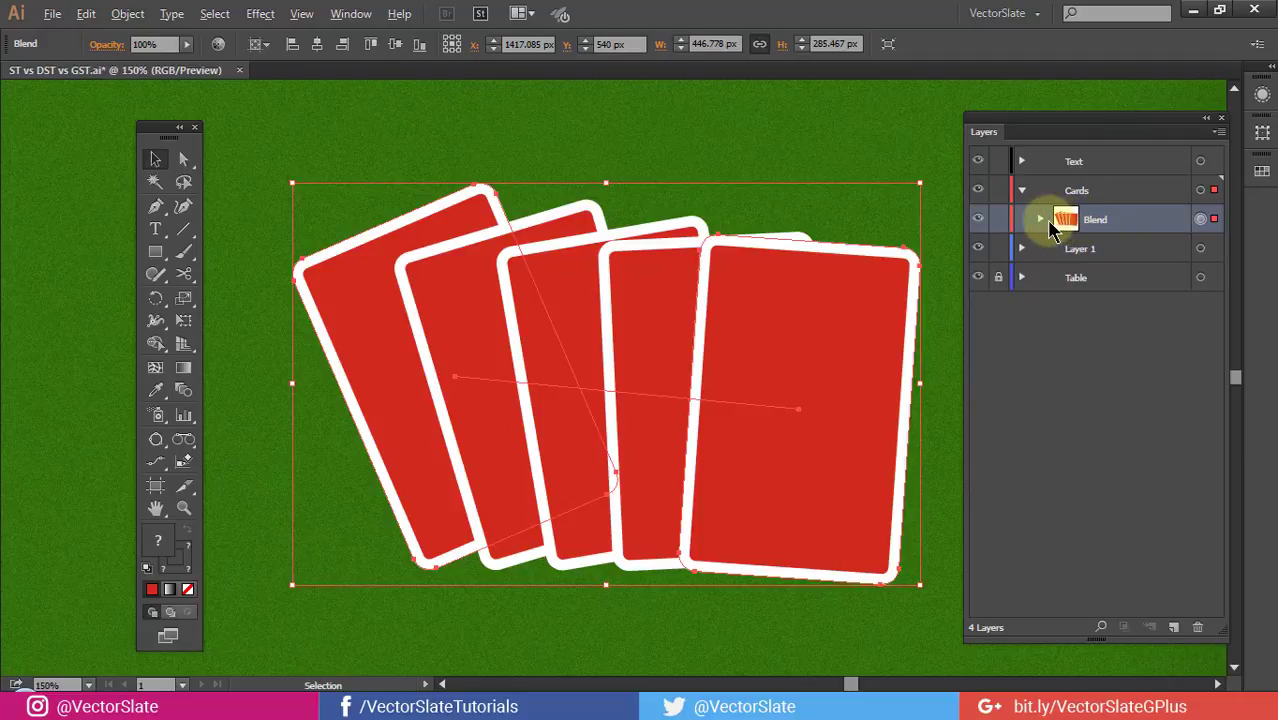
click(1041, 220)
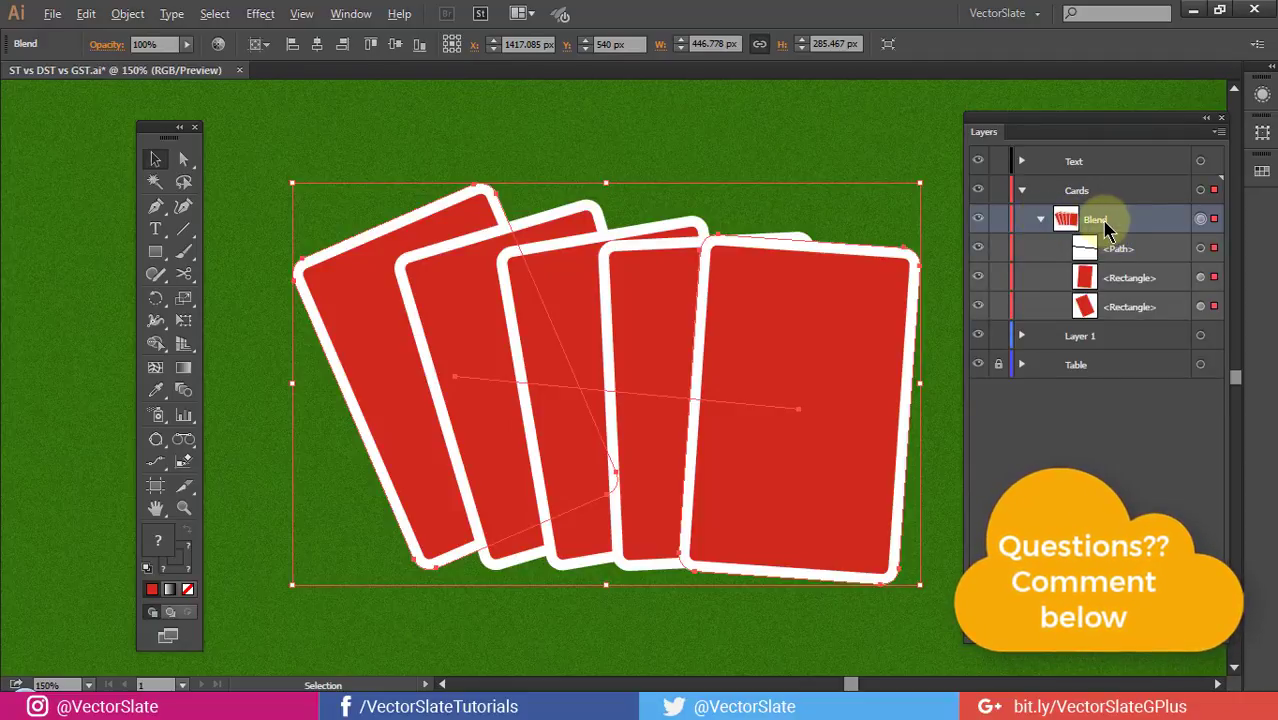
Target the leftmost then the rightmost card rectangle individually, then collapse Blend and deselect.
click(1217, 306)
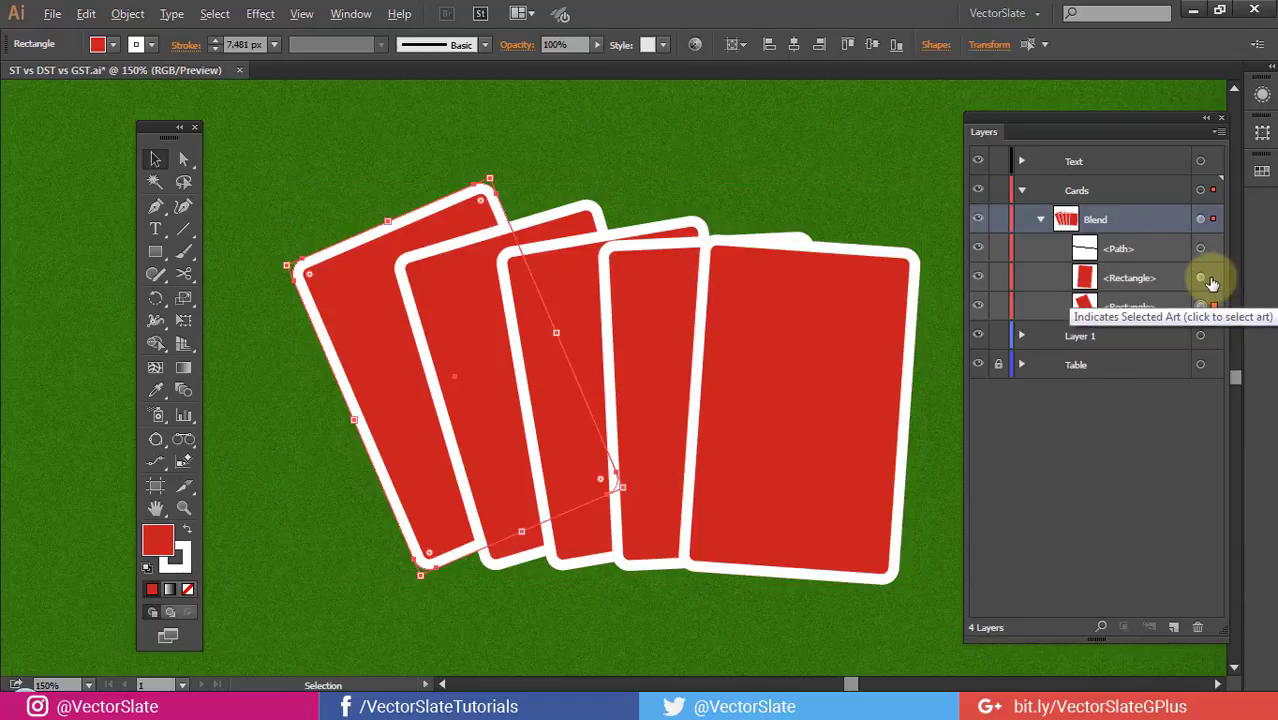
click(1213, 278)
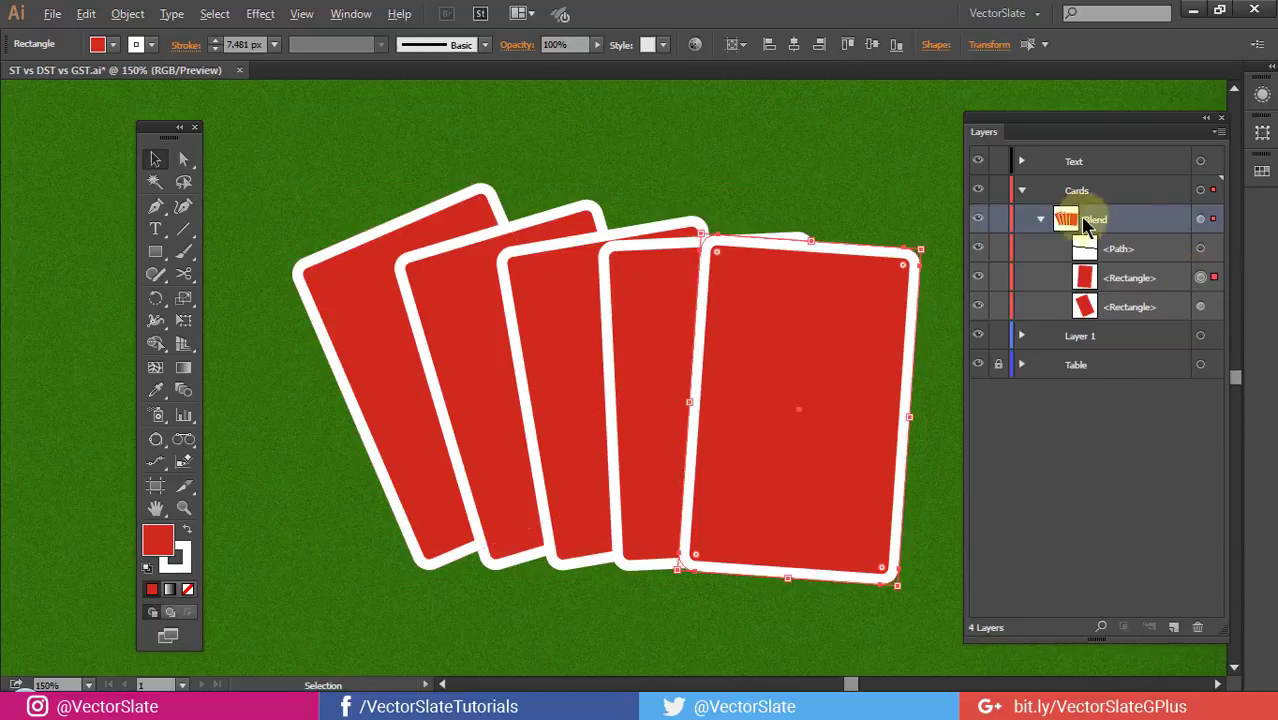
click(1041, 220)
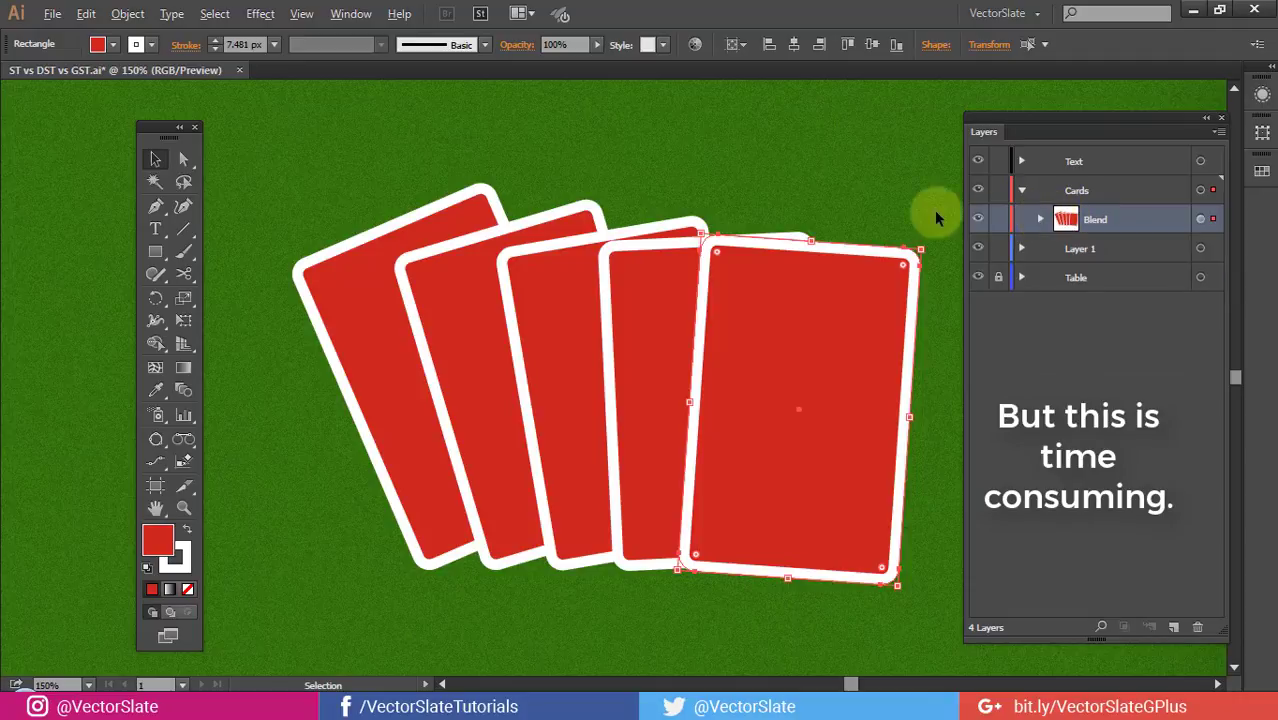
click(801, 196)
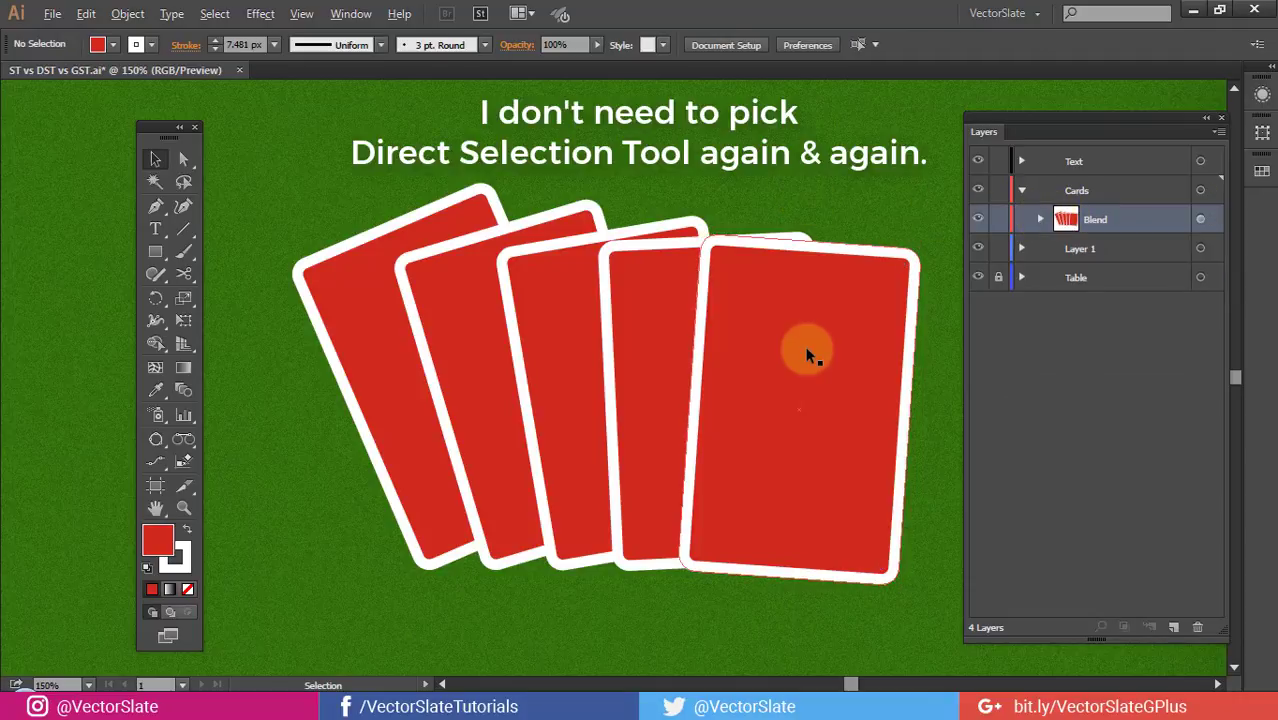
Ctrl-select the blend's front end card and drag it left, squeezing the five cards into a tighter fan.
key(ctrl)
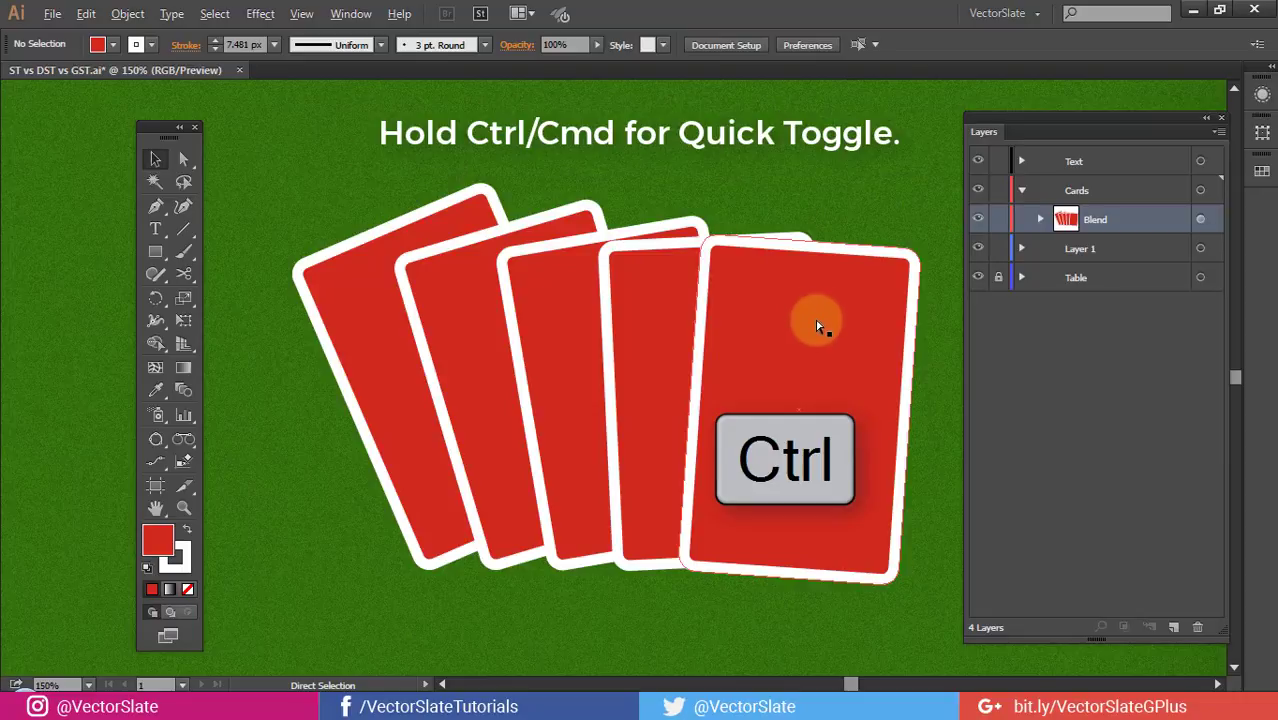
ctrl+click(820, 357)
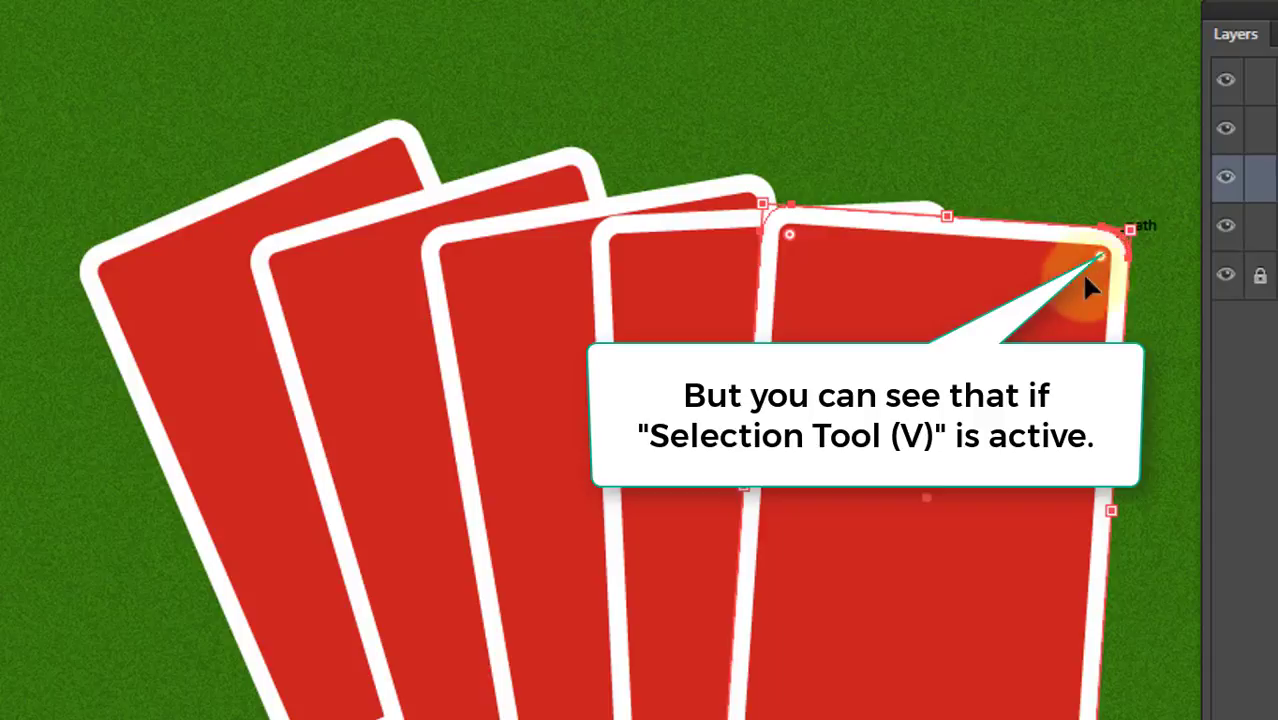
drag(942, 503, 540, 415)
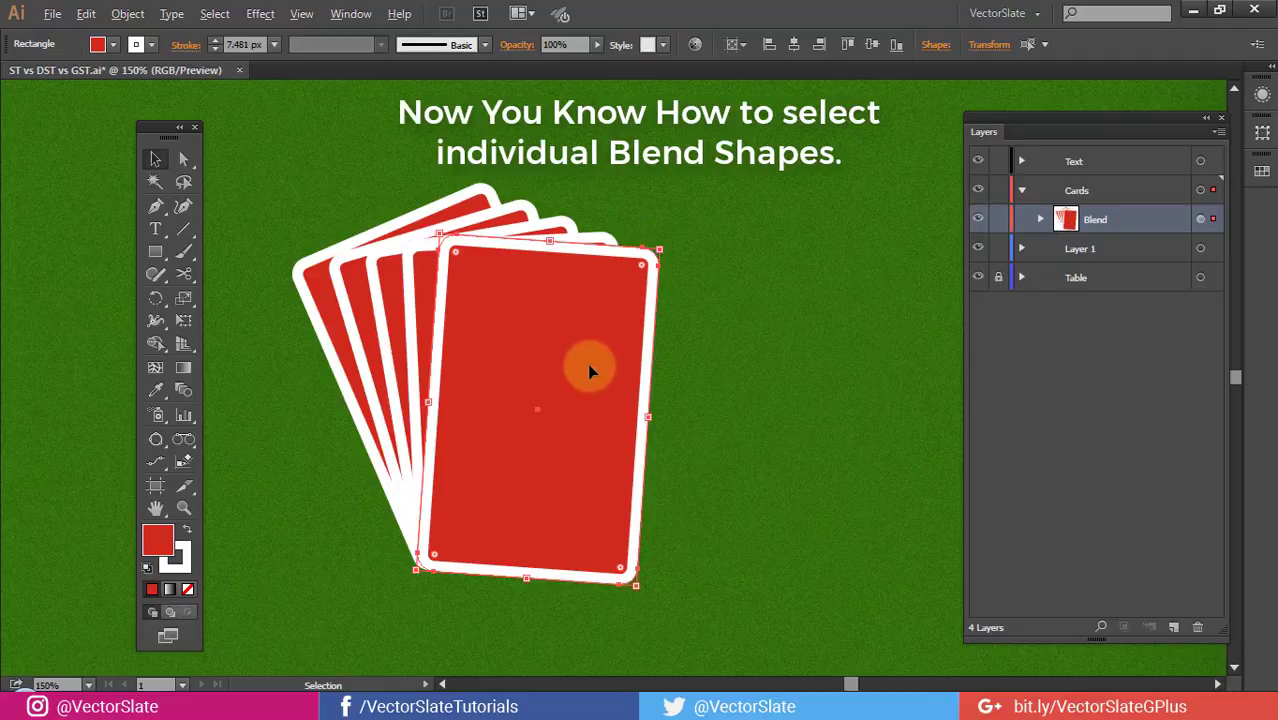
Expand the card Blend in Layers, target its spine path, and curve it with the Pen.
click(722, 303)
click(1040, 219)
click(1200, 248)
key(p)
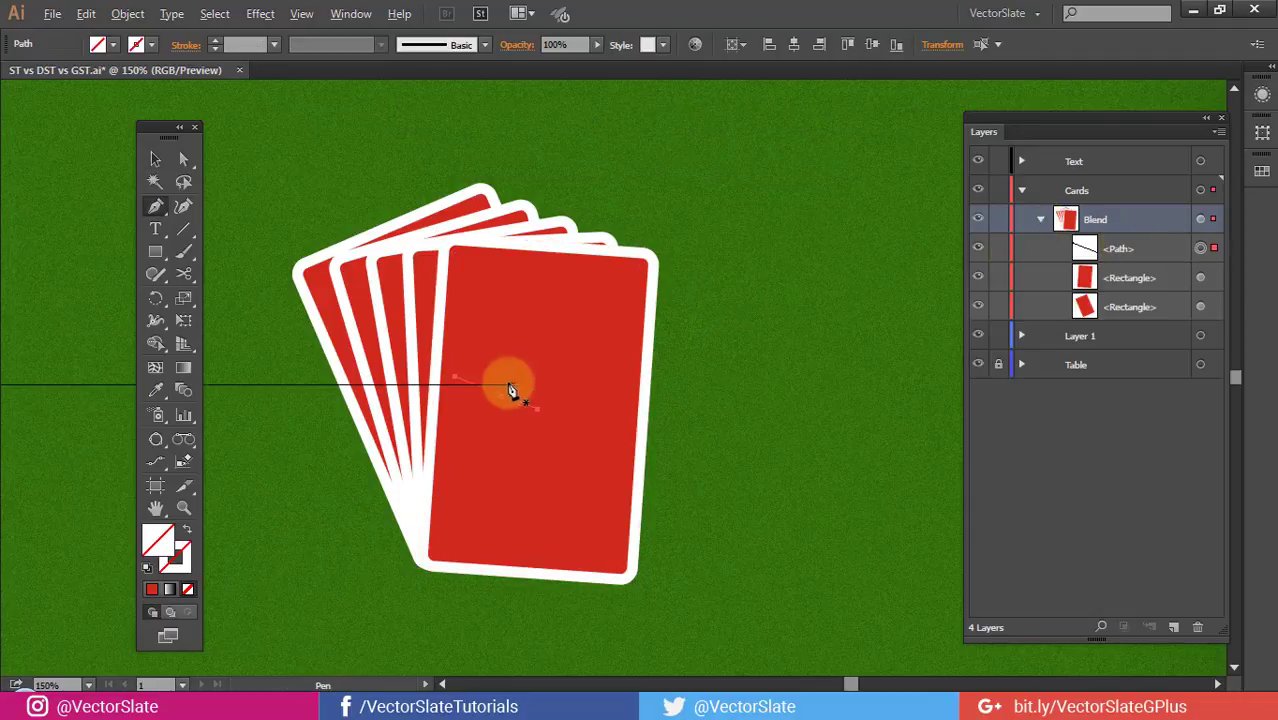
drag(505, 395, 506, 386)
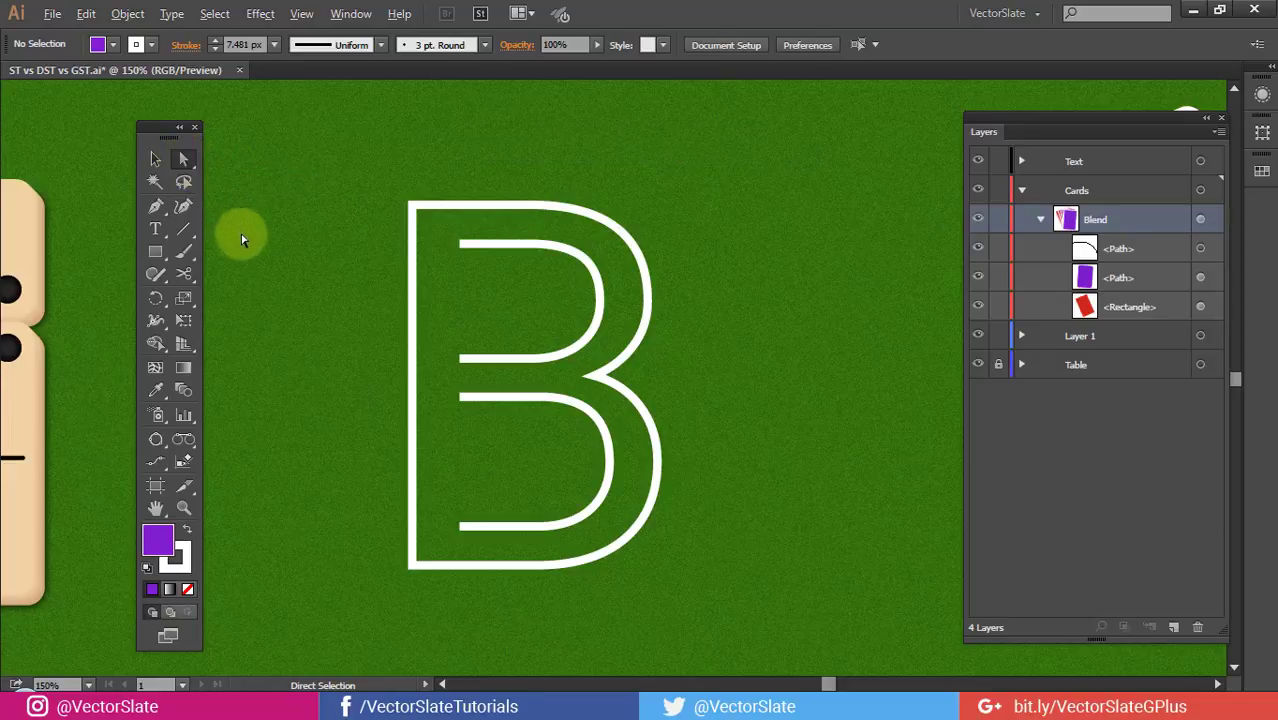
click(648, 285)
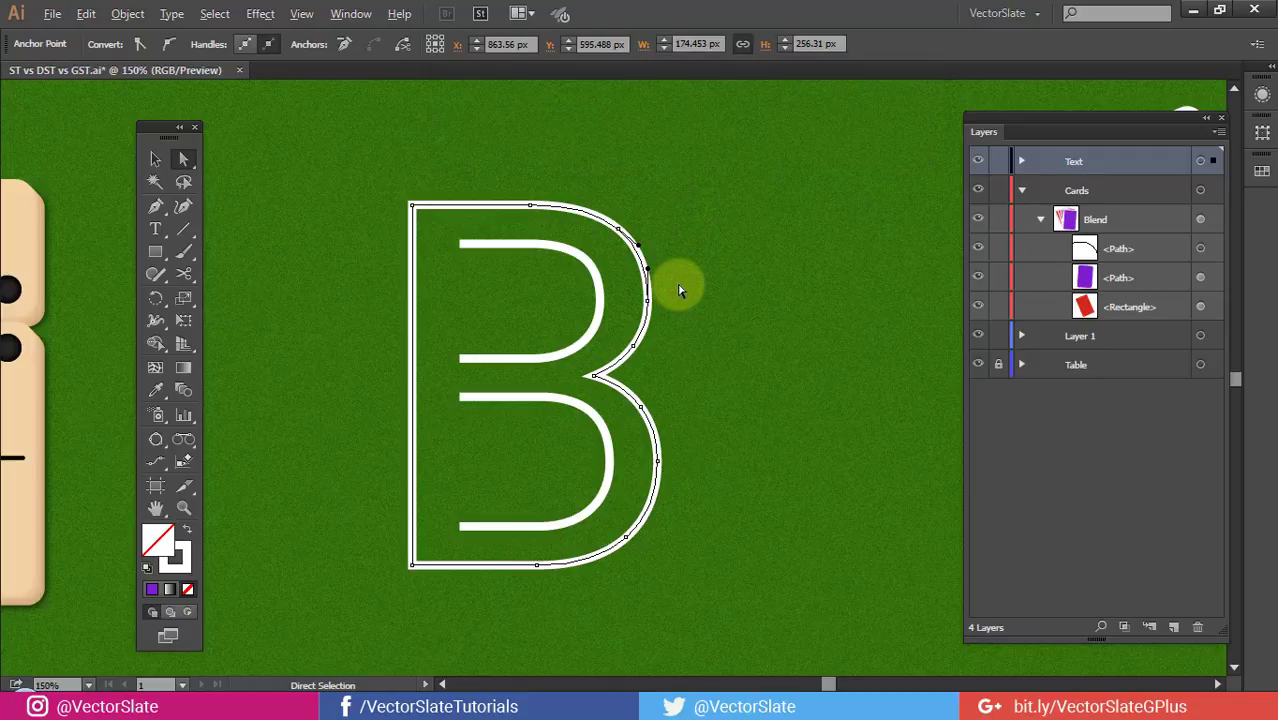
key(Delete)
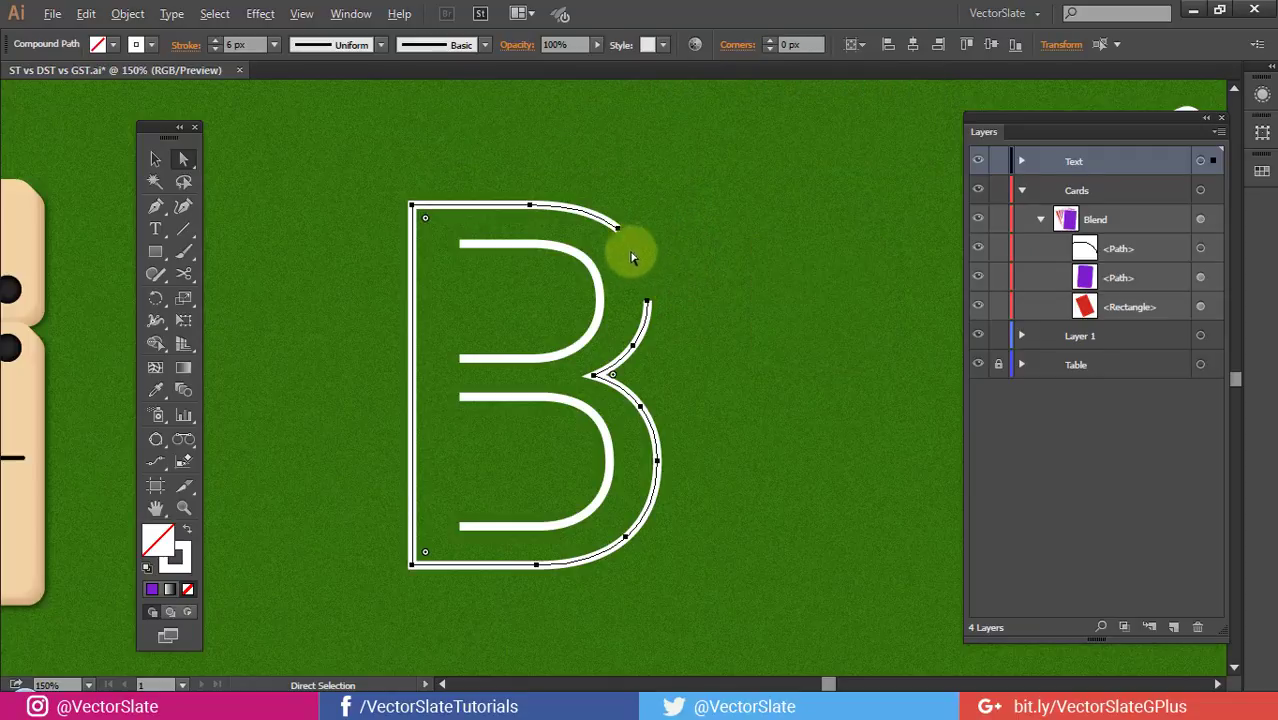
key(ctrl+z)
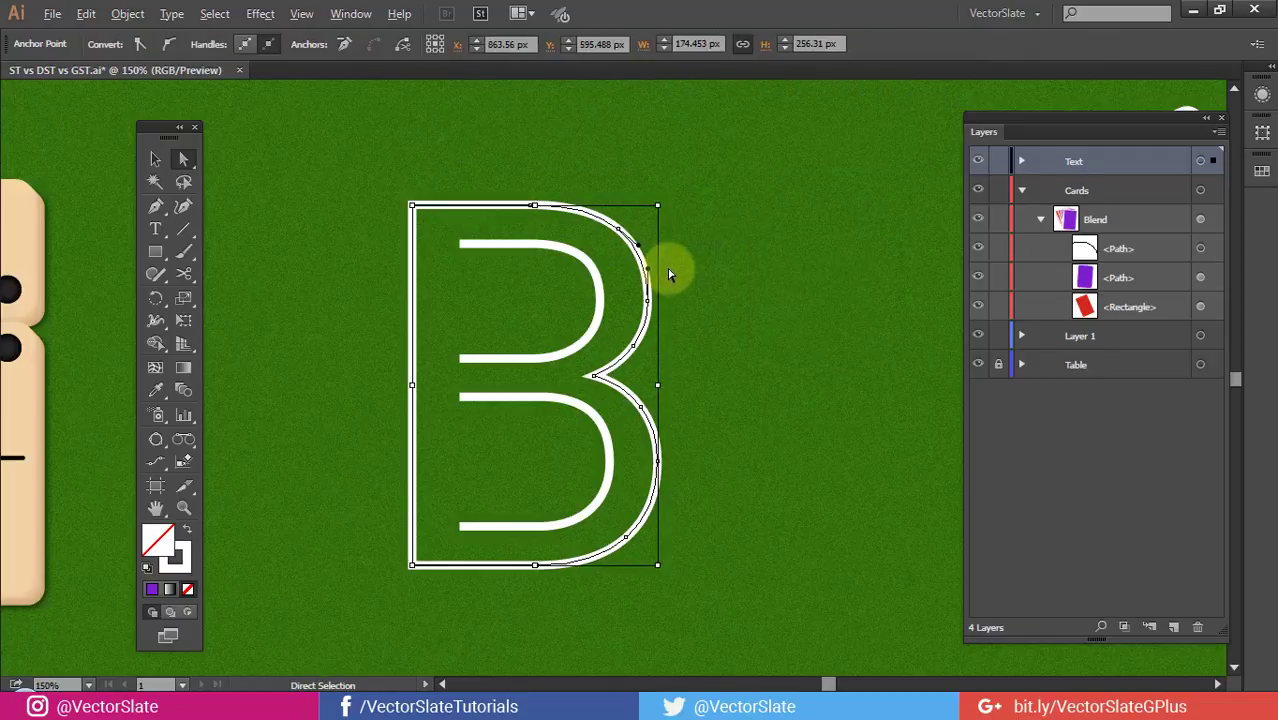
click(710, 214)
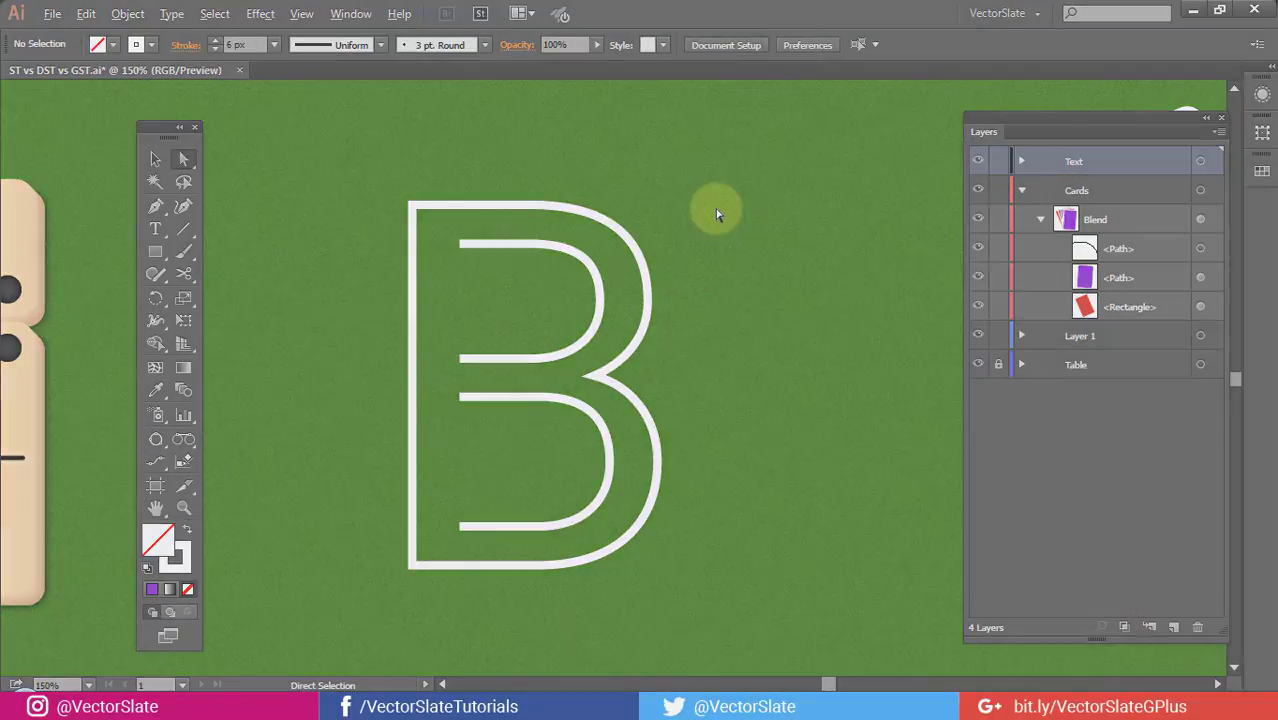